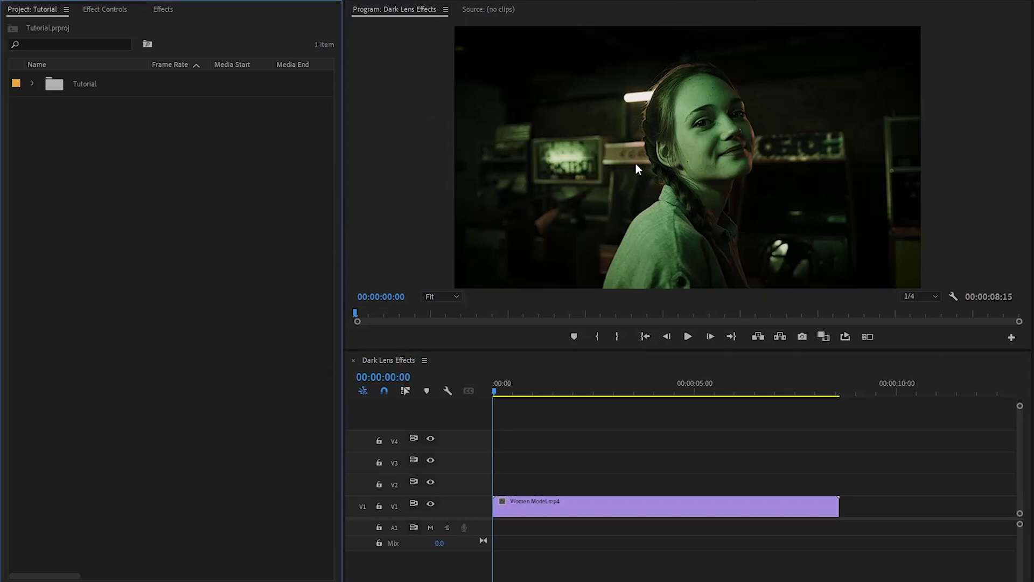
After previewing the footage, create a new 1920×1080 Adjustment Layer from the Project panel
left_click_drag(534, 393, 578, 409)
left_click(603, 408)
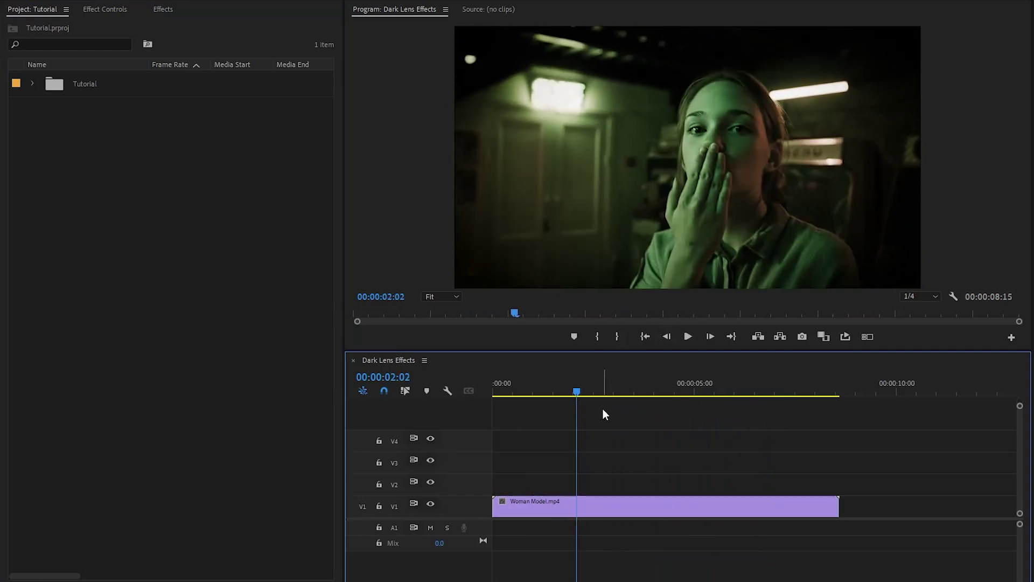
right_click(135, 218)
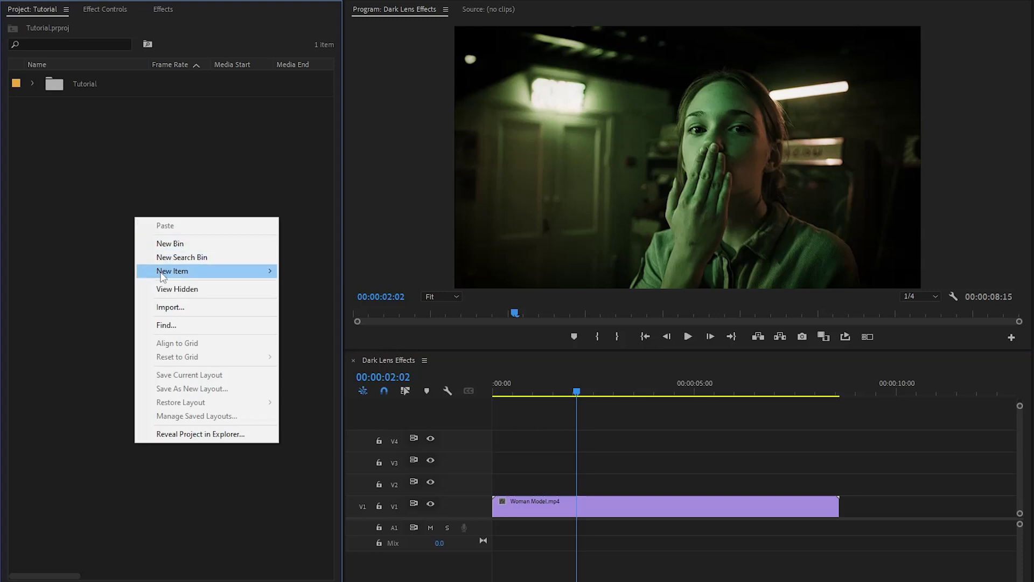
mouse_move(221, 276)
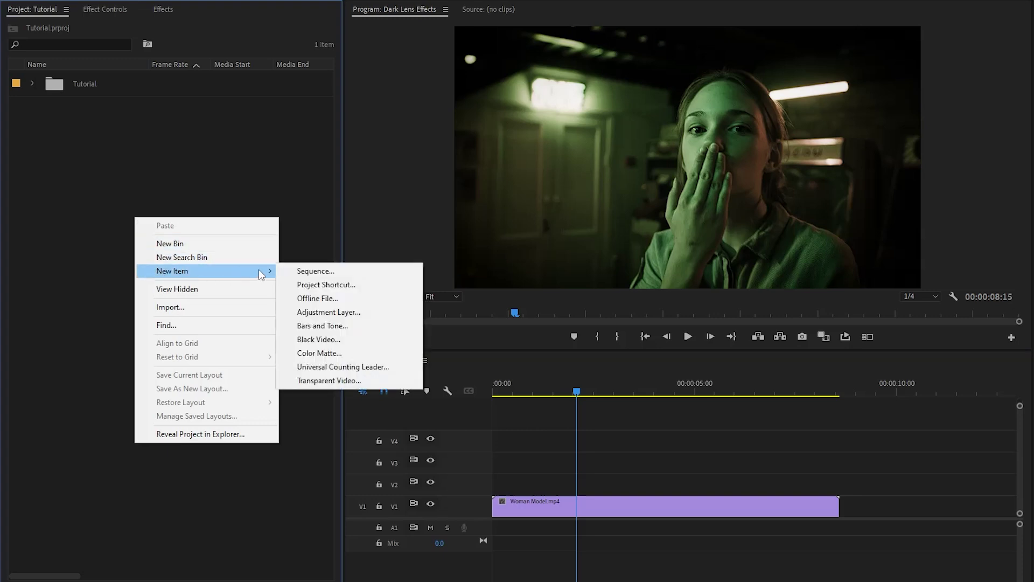
left_click(366, 314)
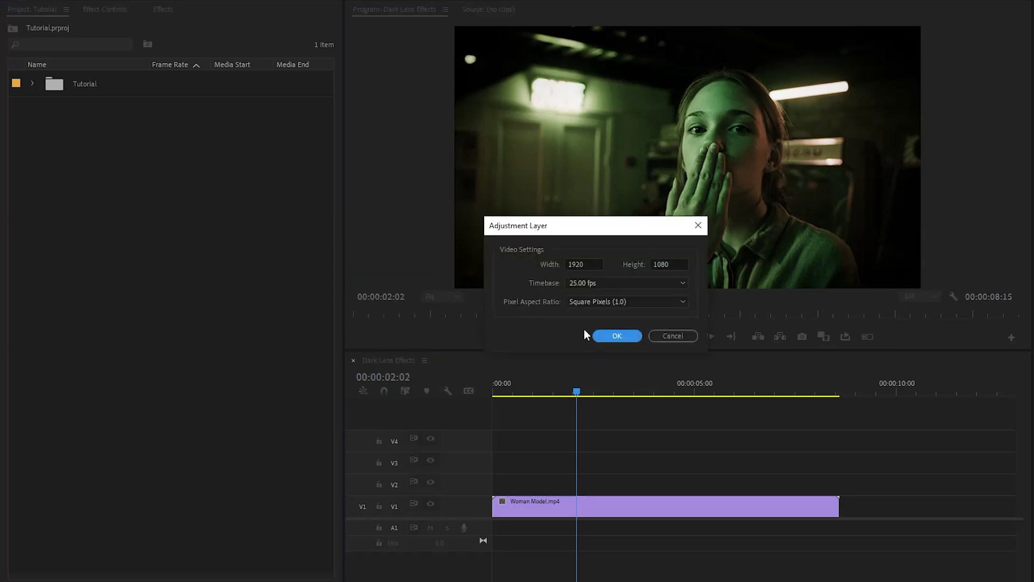
left_click(615, 336)
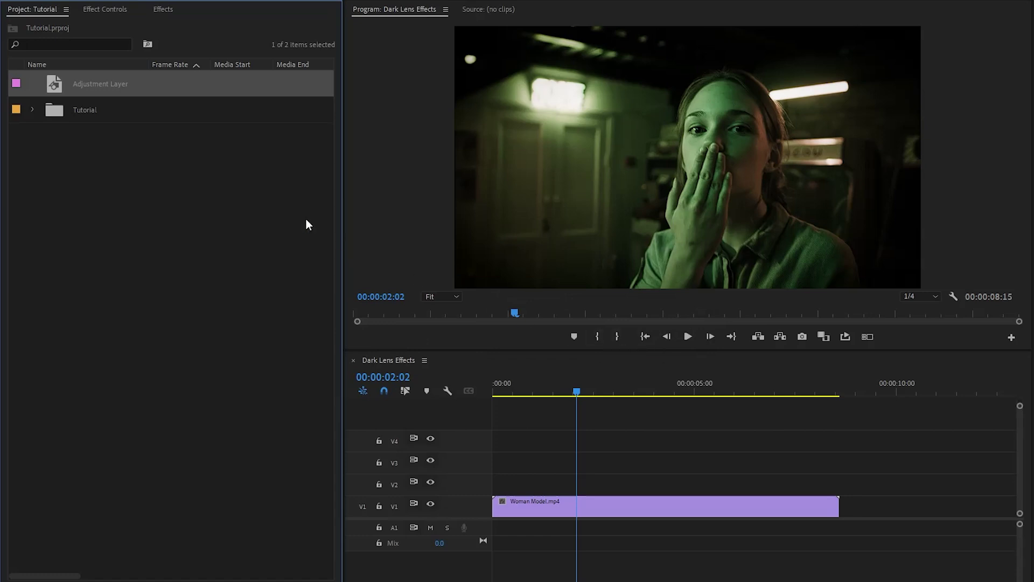
Place full-length adjustment layers on V2, V3 and V4 above the Woman Model clip
left_click_drag(82, 82, 464, 482)
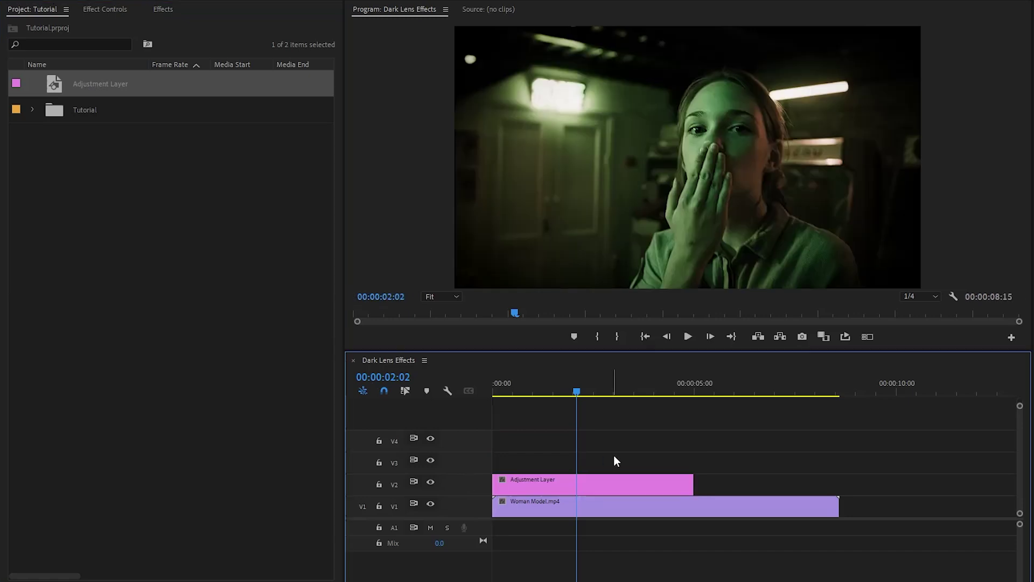
left_click_drag(693, 485, 839, 488)
left_click(692, 493, "alt")
left_click_drag(691, 491, 685, 443)
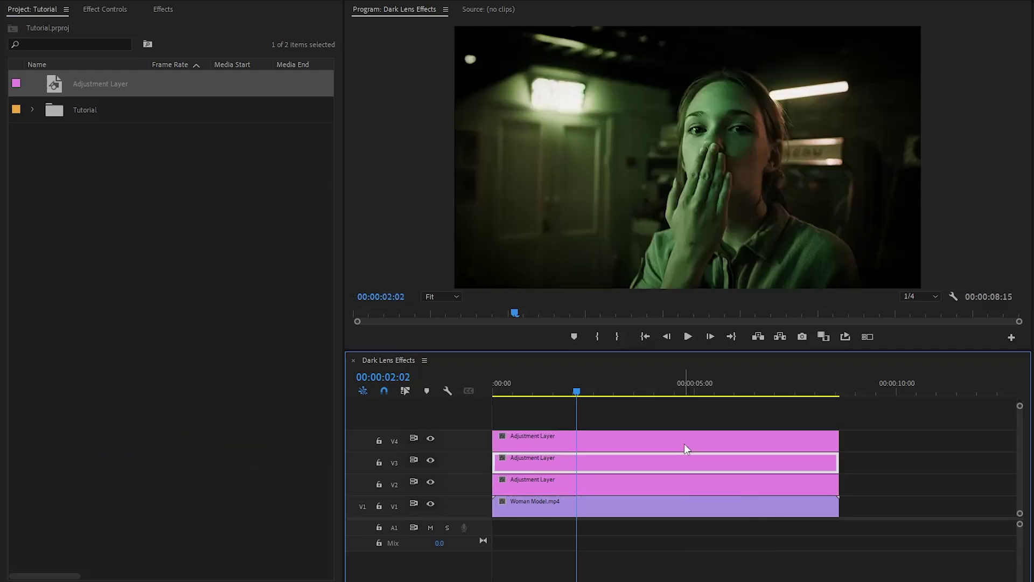
left_click(887, 442)
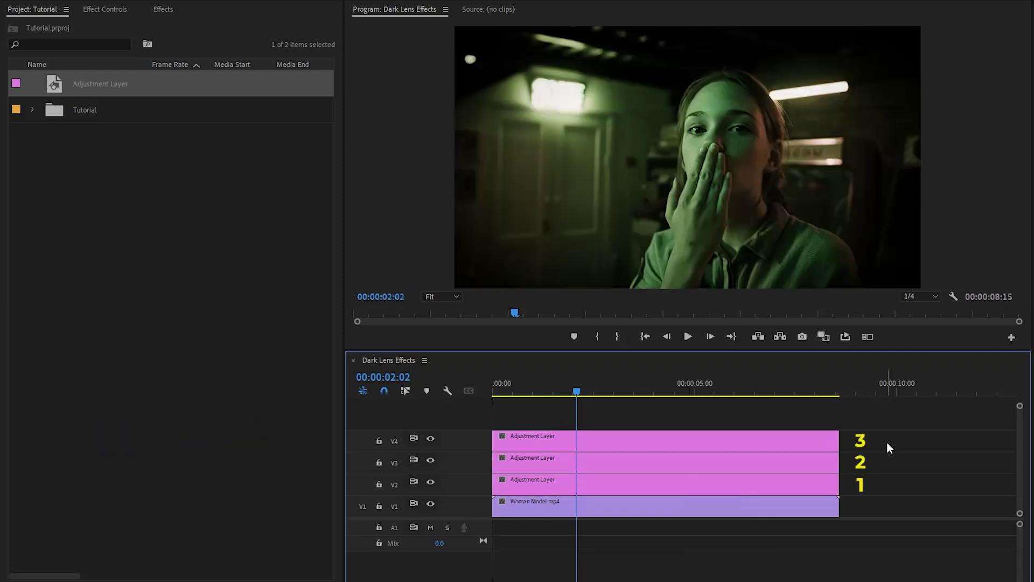
left_click(618, 486)
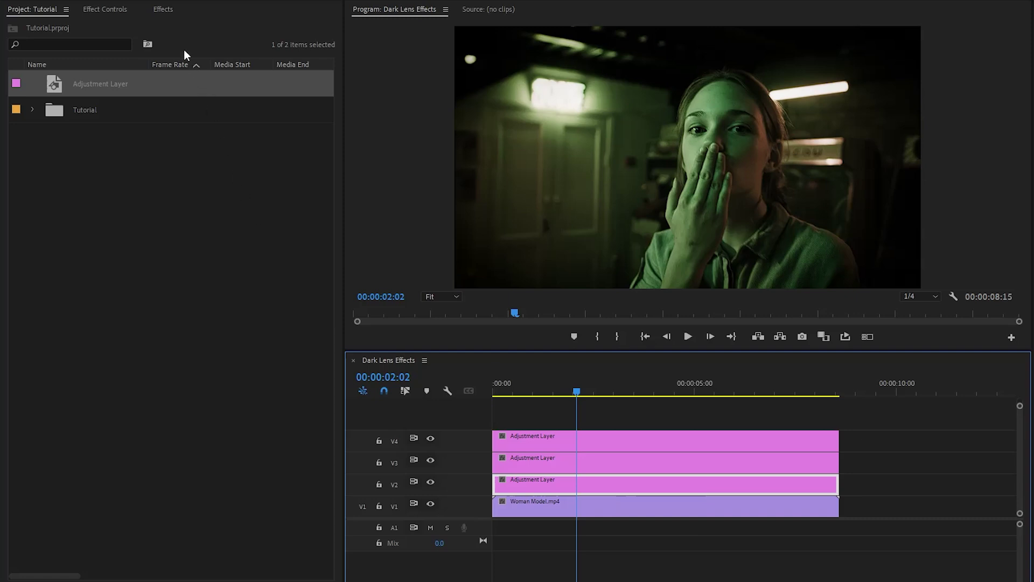
Apply the Tint effect to the V2 adjustment layer
left_click(163, 10)
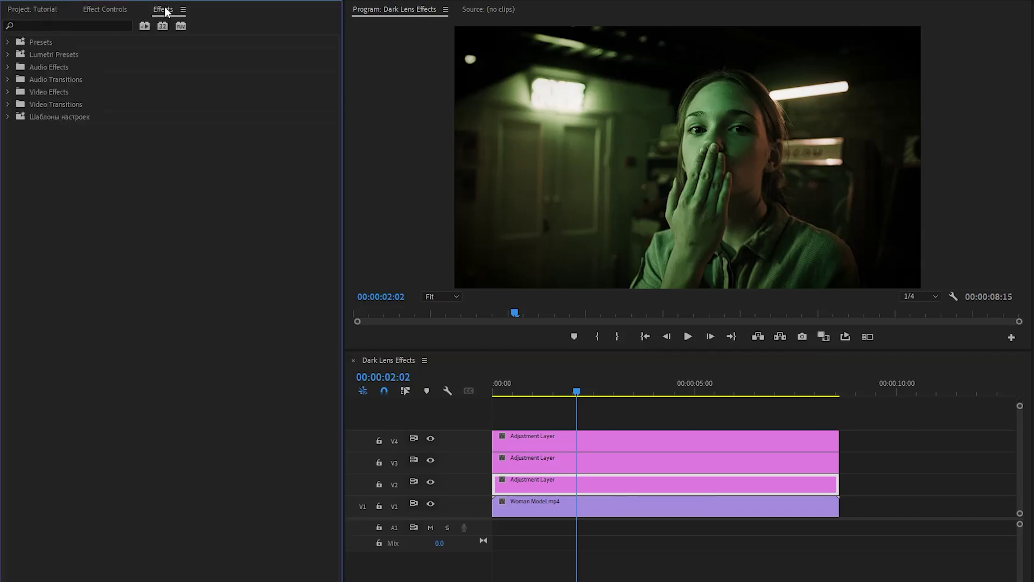
left_click(113, 27)
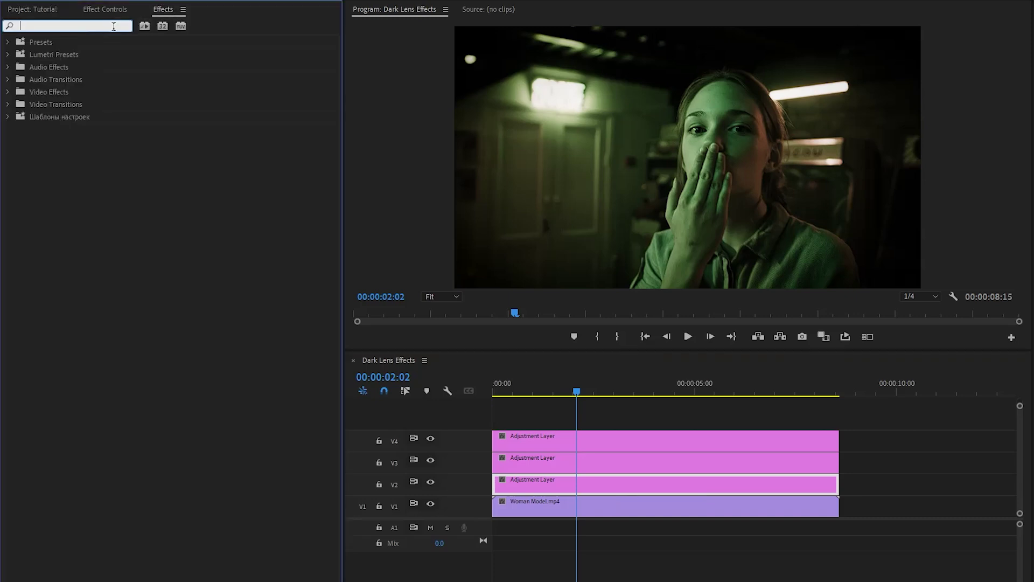
type("tint")
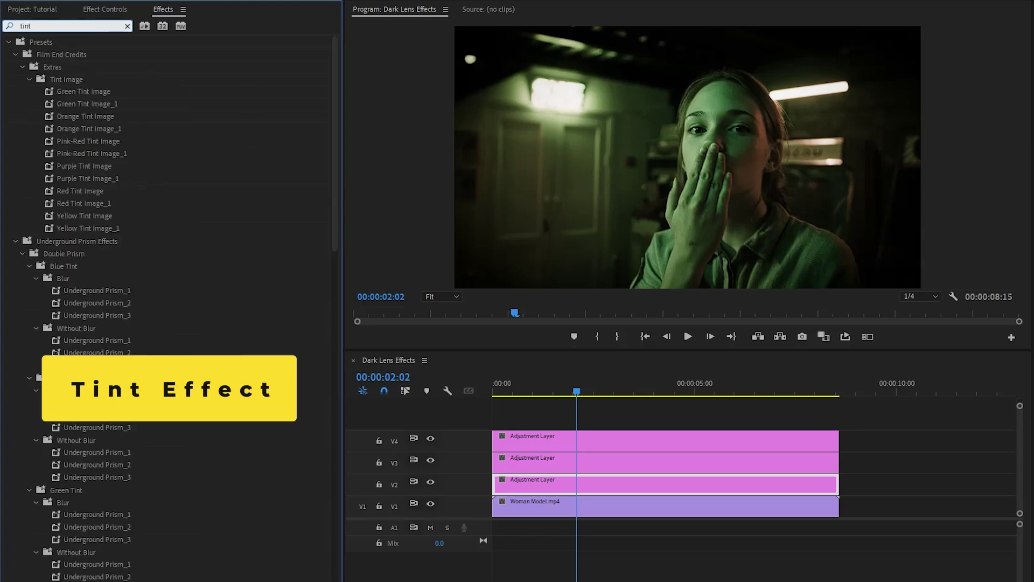
left_click(8, 43)
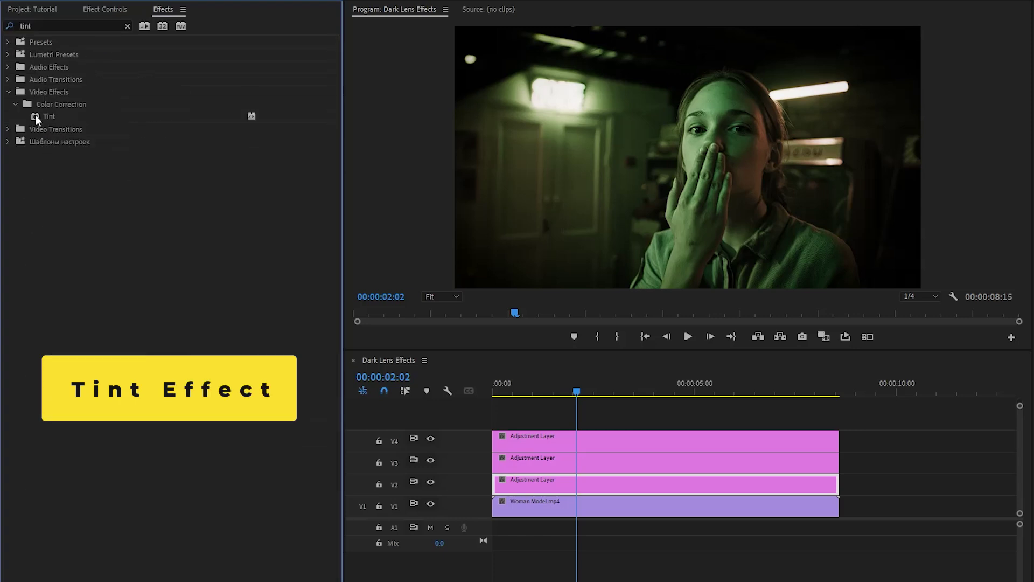
left_click_drag(43, 117, 540, 483)
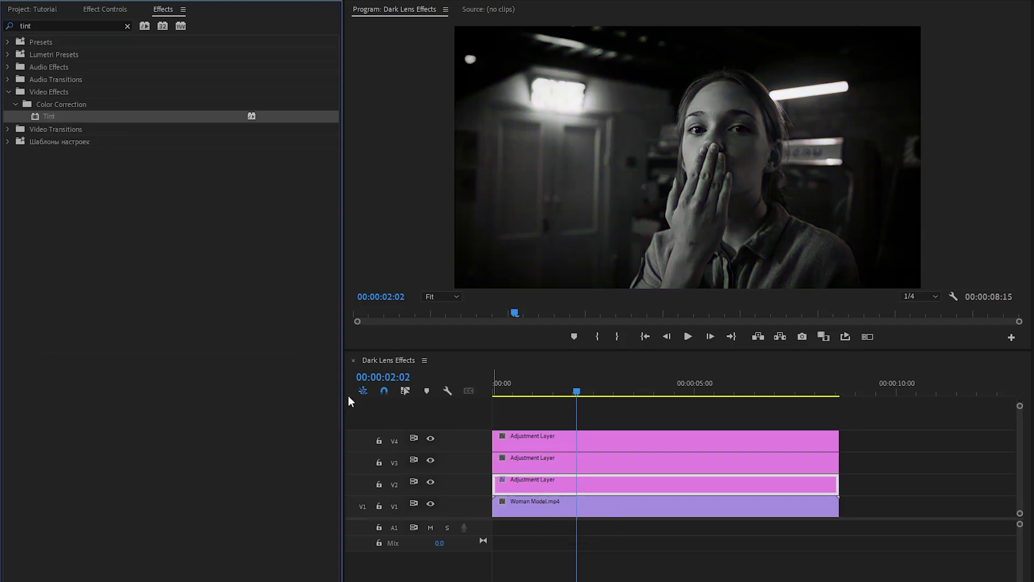
Apply the Emboss effect to the V2 adjustment layer
left_click(127, 26)
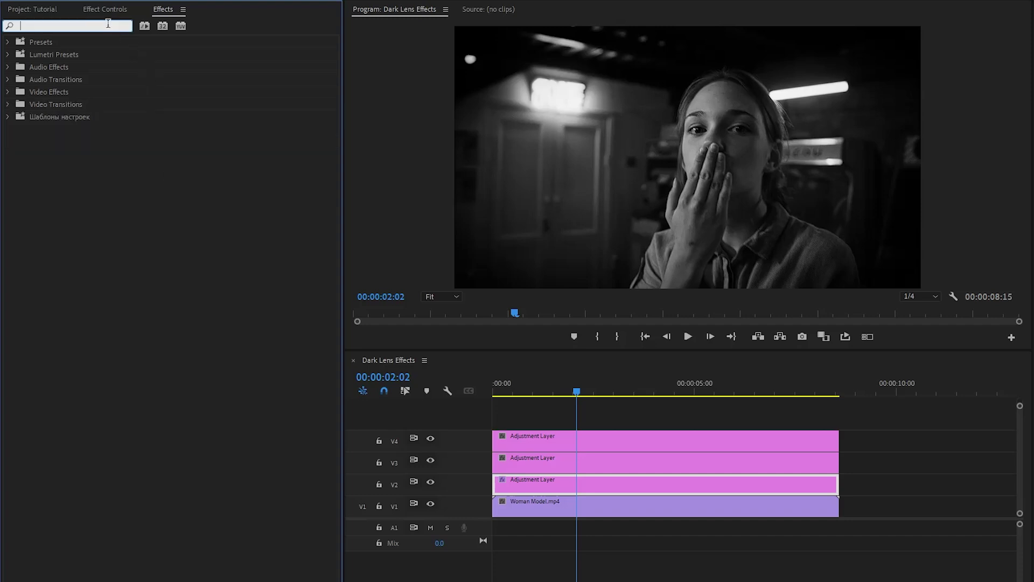
type("embo")
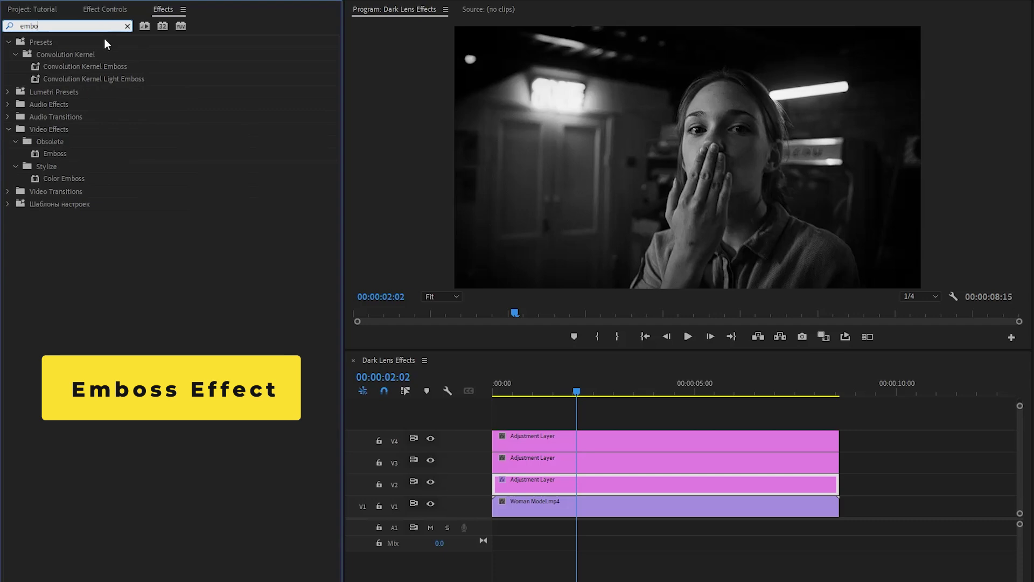
left_click(62, 153)
left_click_drag(63, 156, 546, 489)
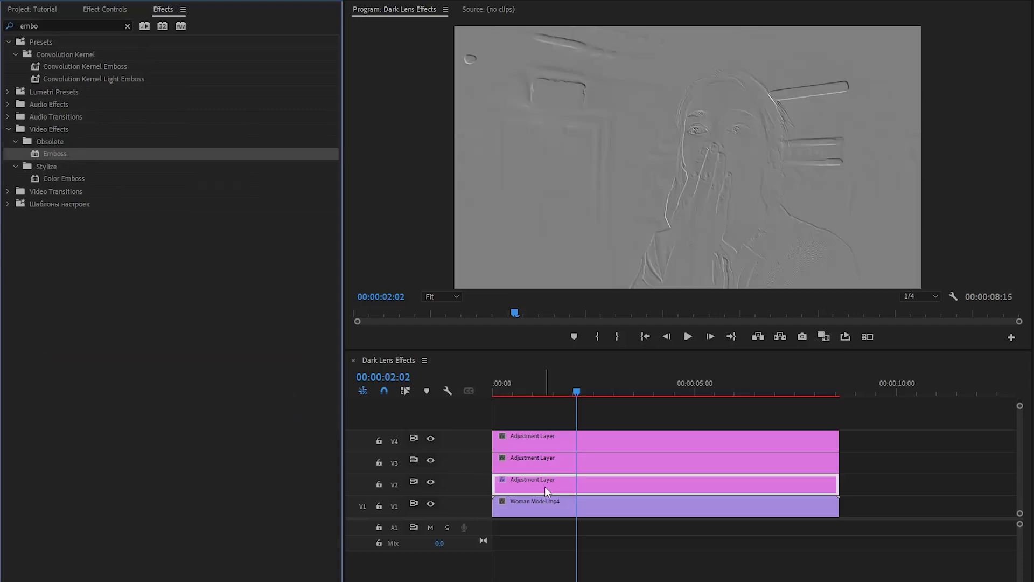
Apply Gaussian Blur to the V2 adjustment layer and view its effect settings
left_click(126, 25)
type("gaus")
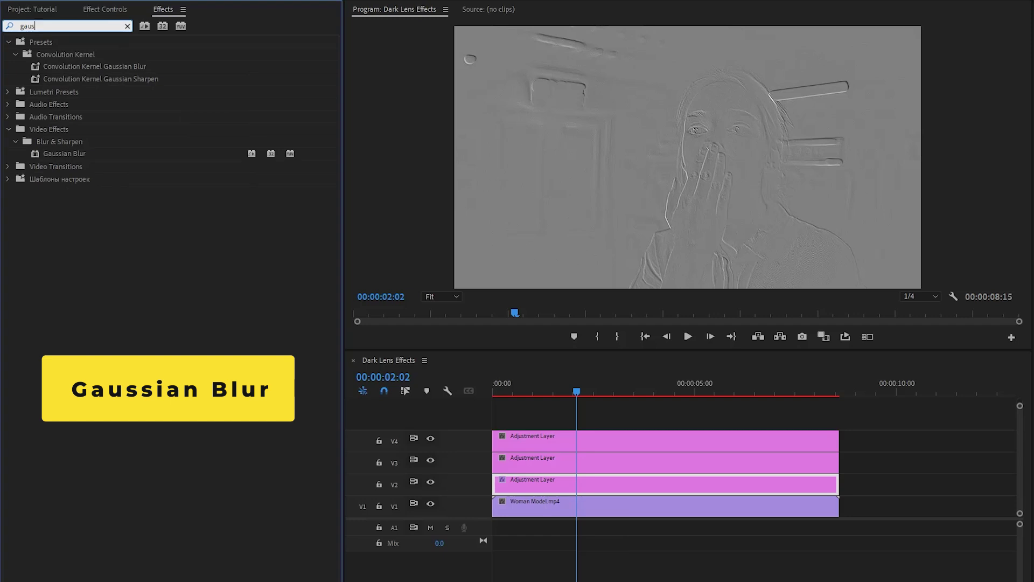
left_click(78, 155)
left_click_drag(79, 154, 535, 486)
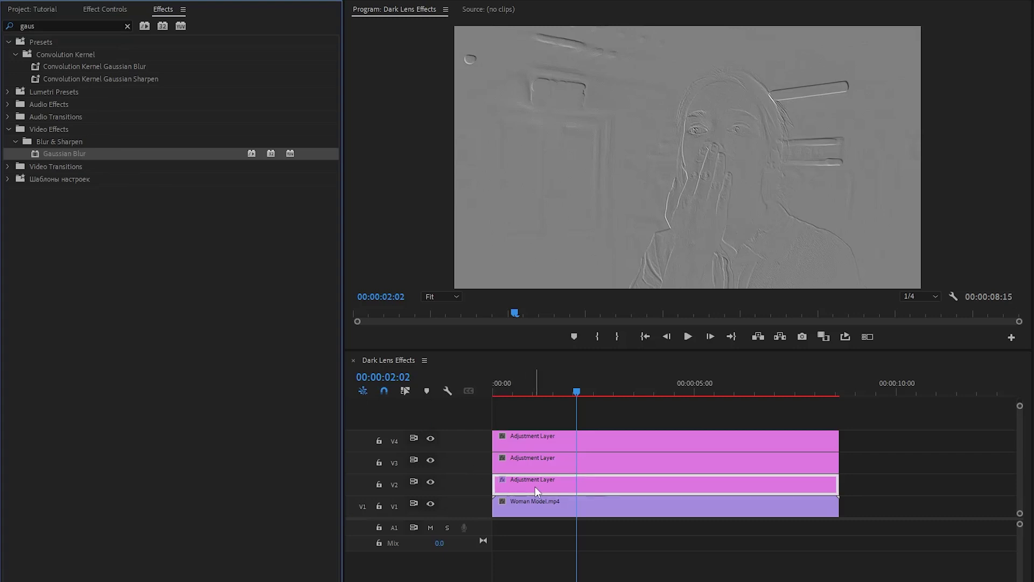
left_click(105, 10)
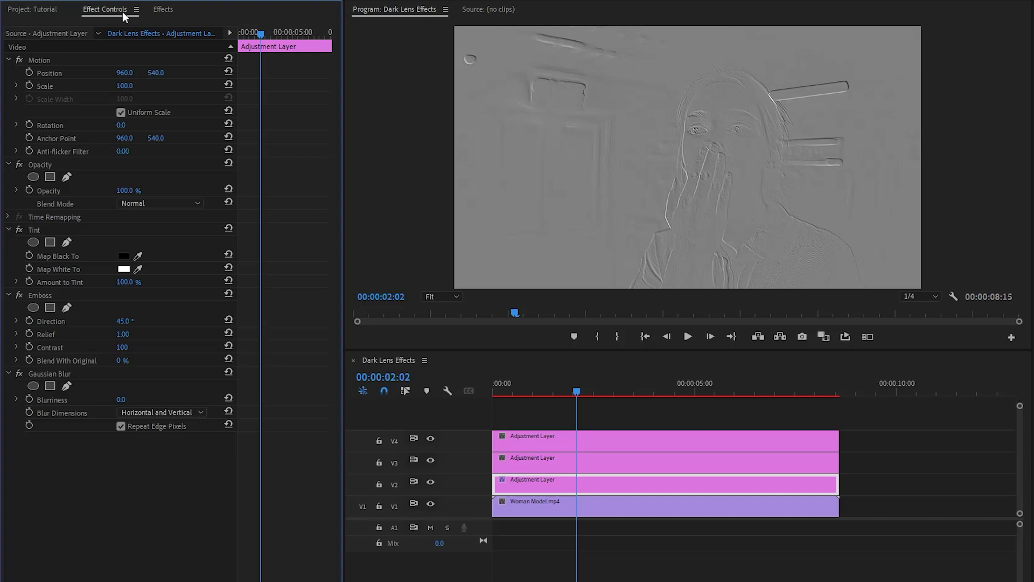
Set the V2 adjustment layer's Opacity blend mode to Hard Light
left_click(41, 165)
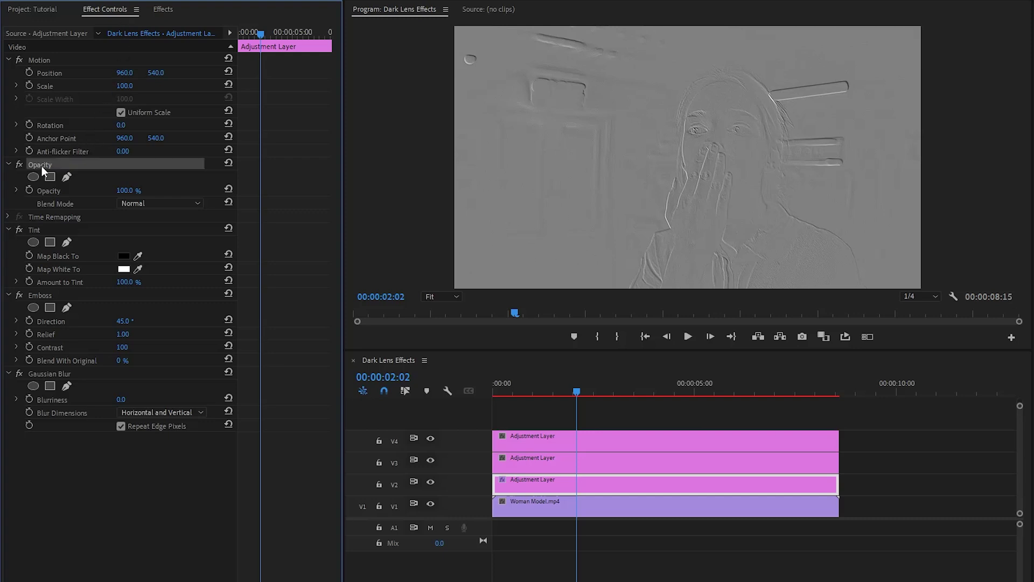
left_click(62, 205)
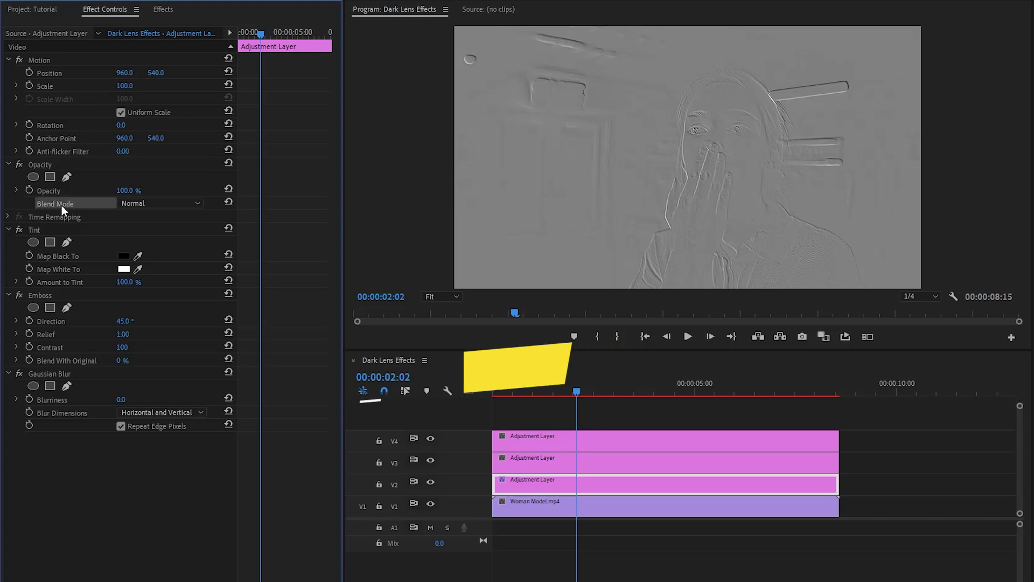
left_click(159, 204)
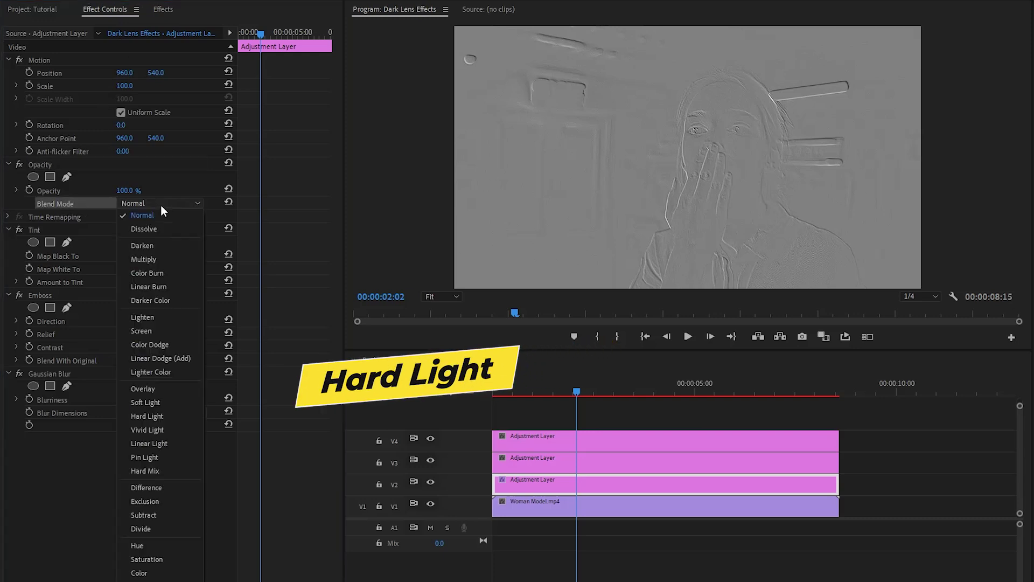
left_click(157, 413)
left_click(144, 459)
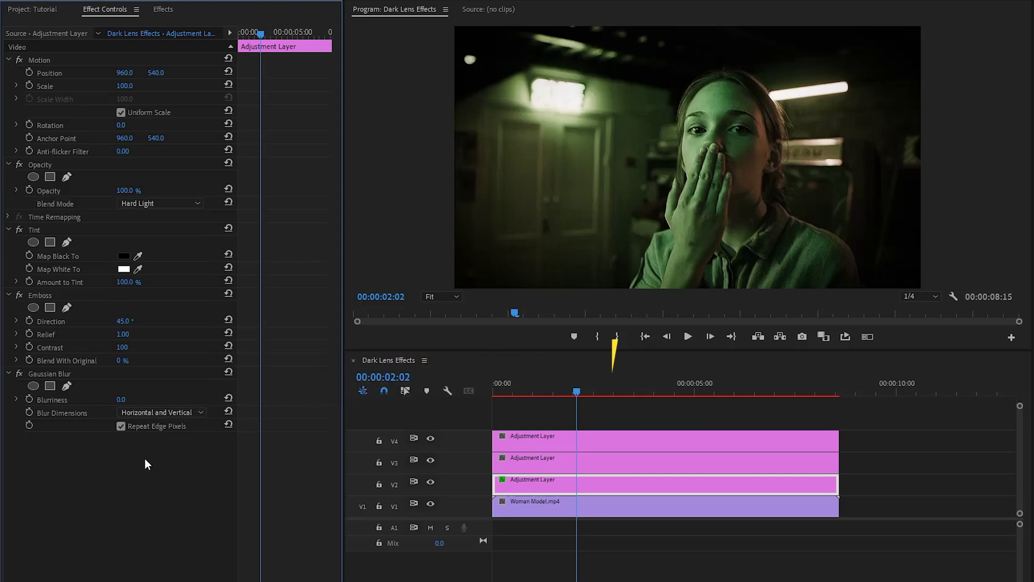
Set the Tint's Map Black To colour to red FF0000
left_click(39, 229)
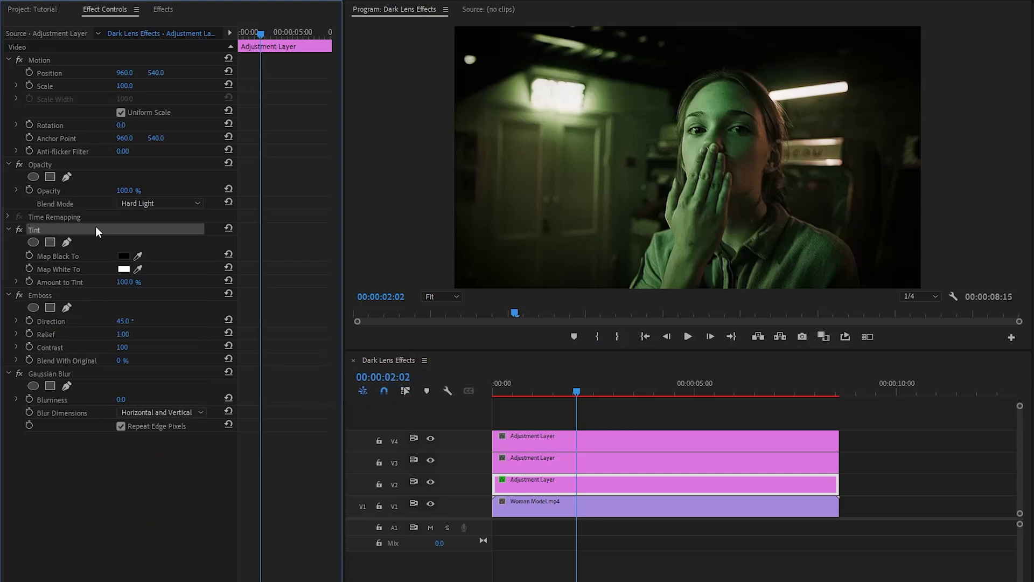
left_click(62, 257)
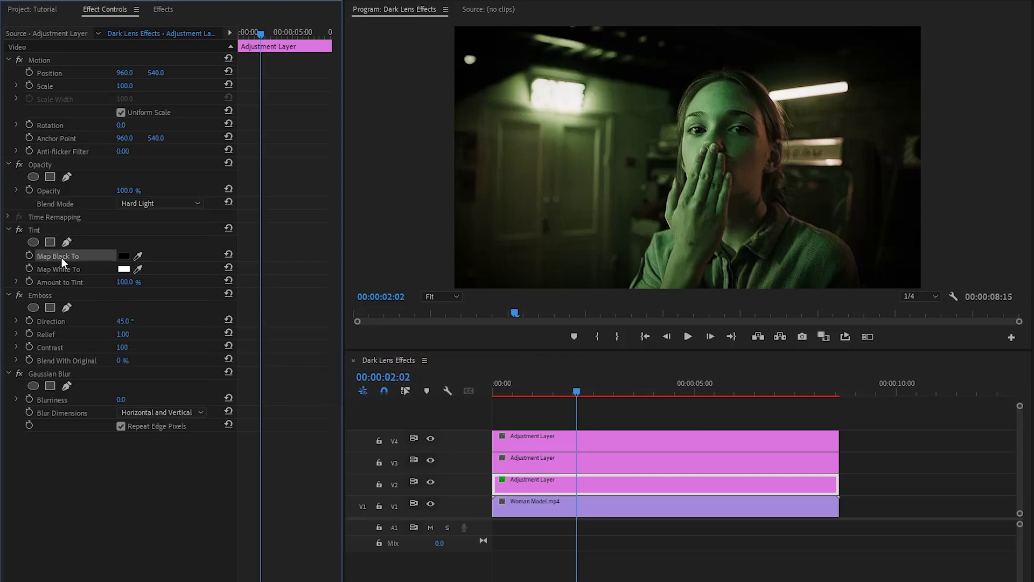
left_click(124, 257)
left_click(670, 371)
type("FF0000")
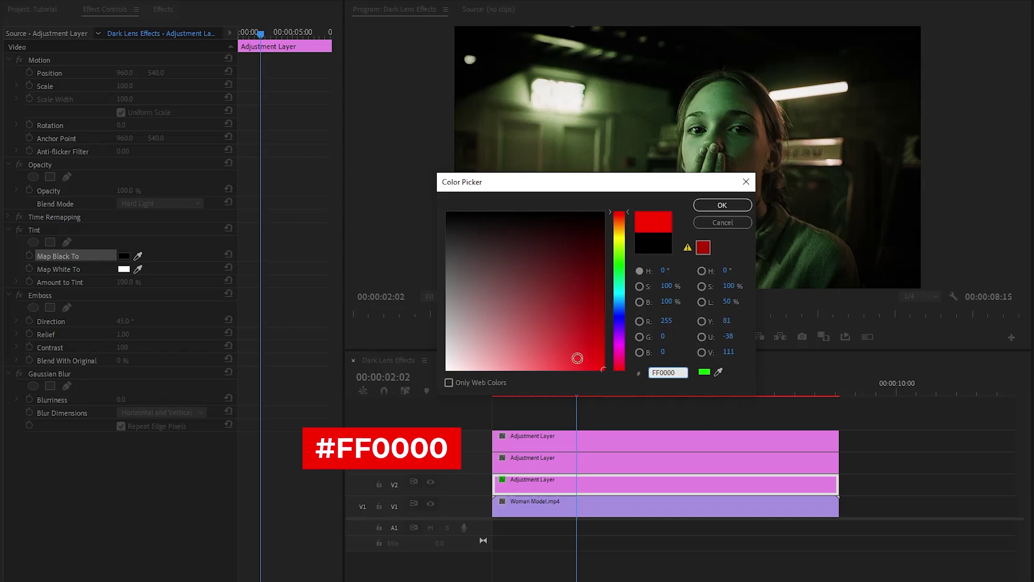
left_click(716, 209)
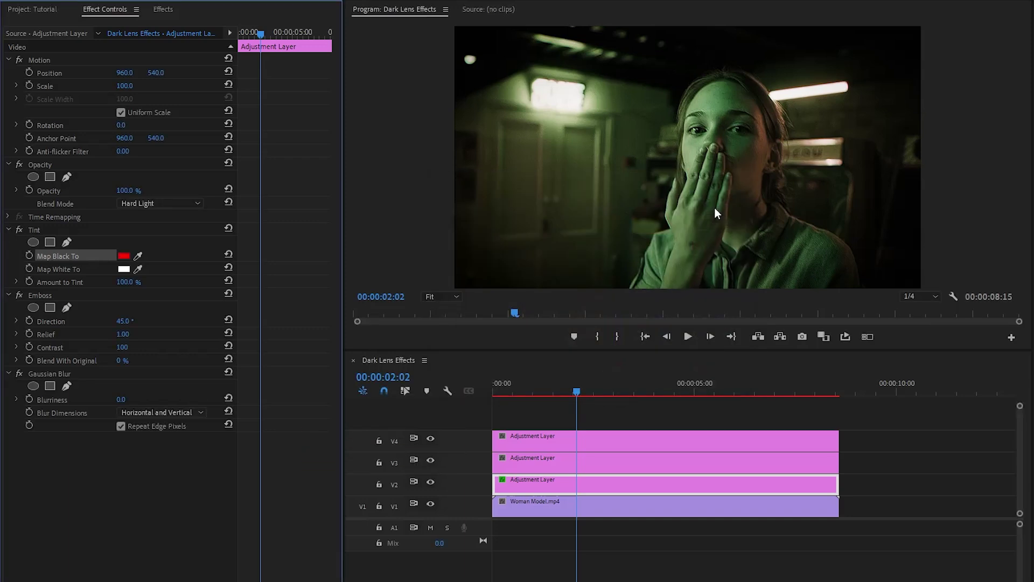
Set the Tint's Map White To colour to blue 0066FF
left_click(70, 269)
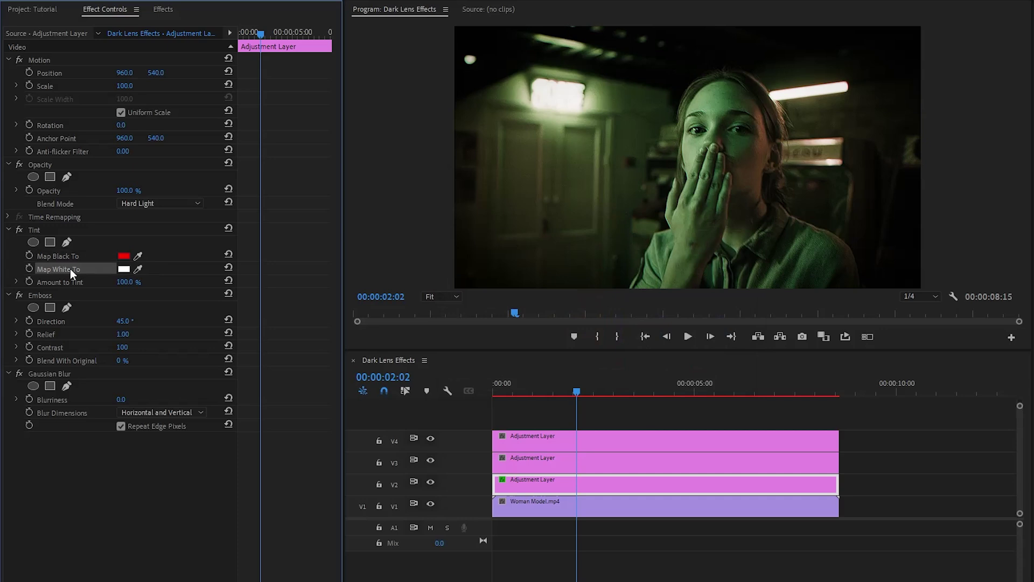
left_click(124, 269)
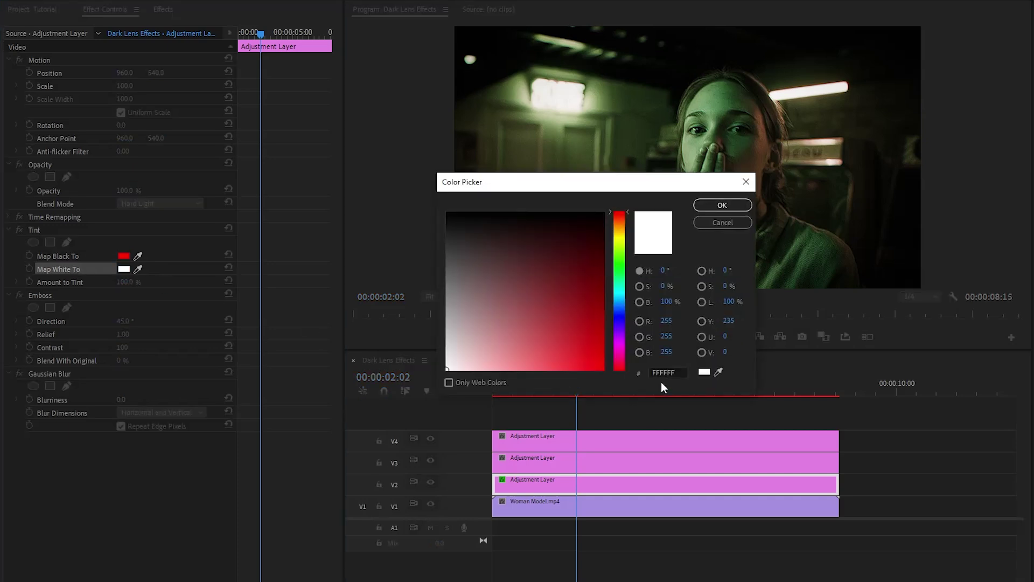
left_click_drag(682, 372, 630, 373)
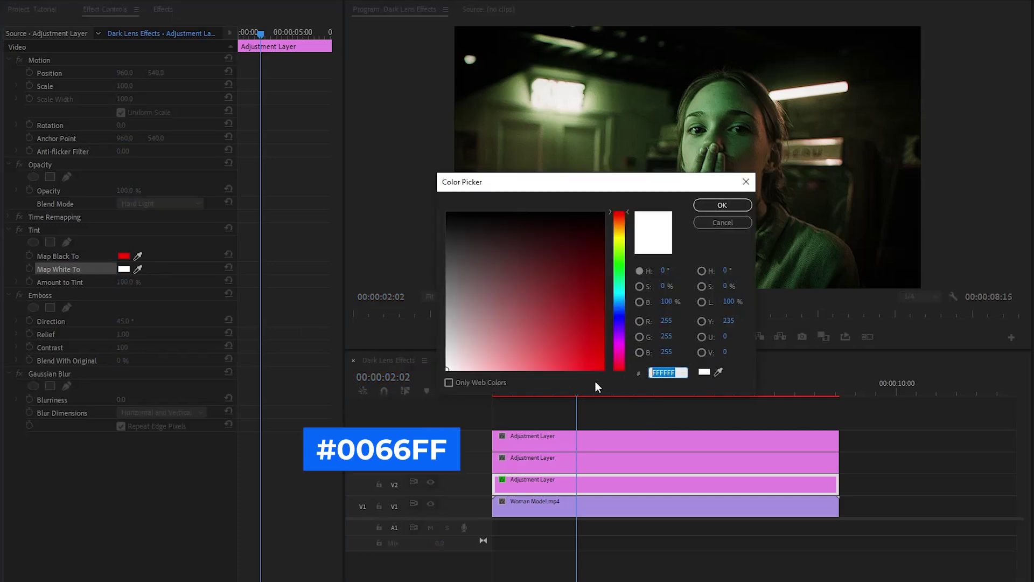
type("0066FF")
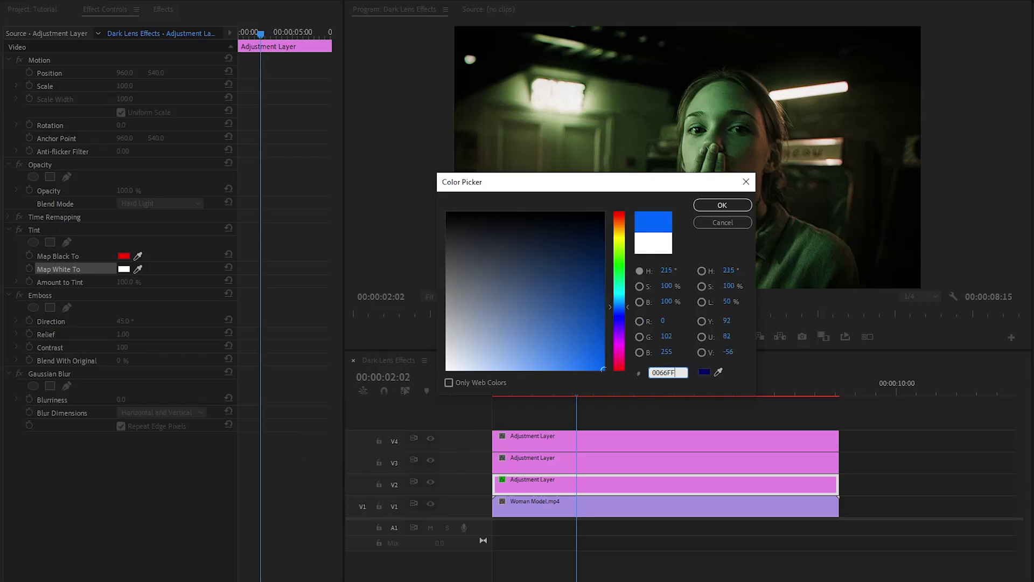
left_click(712, 205)
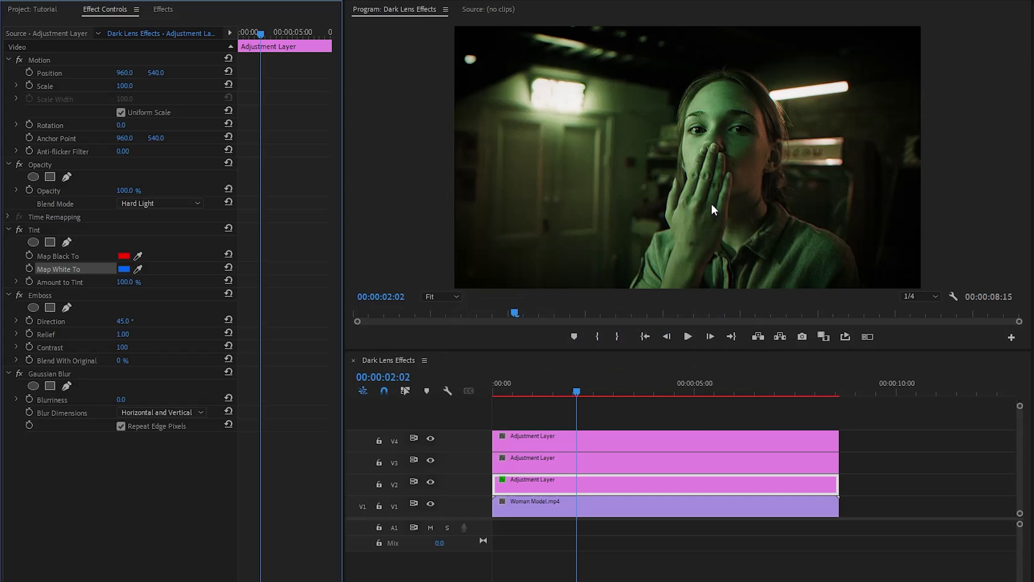
left_click(46, 294)
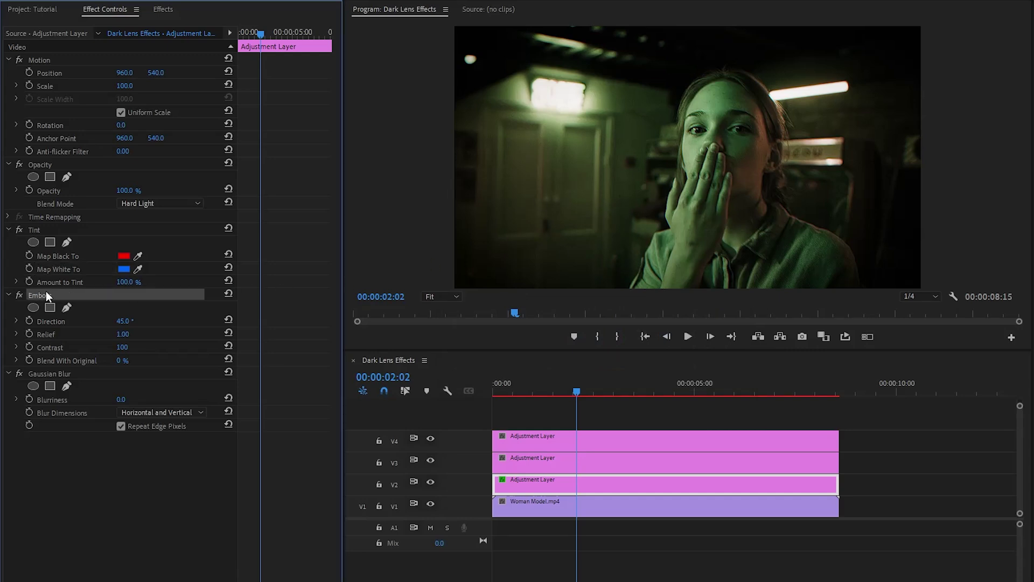
Set Emboss Direction to 149°, Relief to 7 and Contrast to 110
left_click(56, 322)
left_click(125, 321)
type("149")
key("Return")
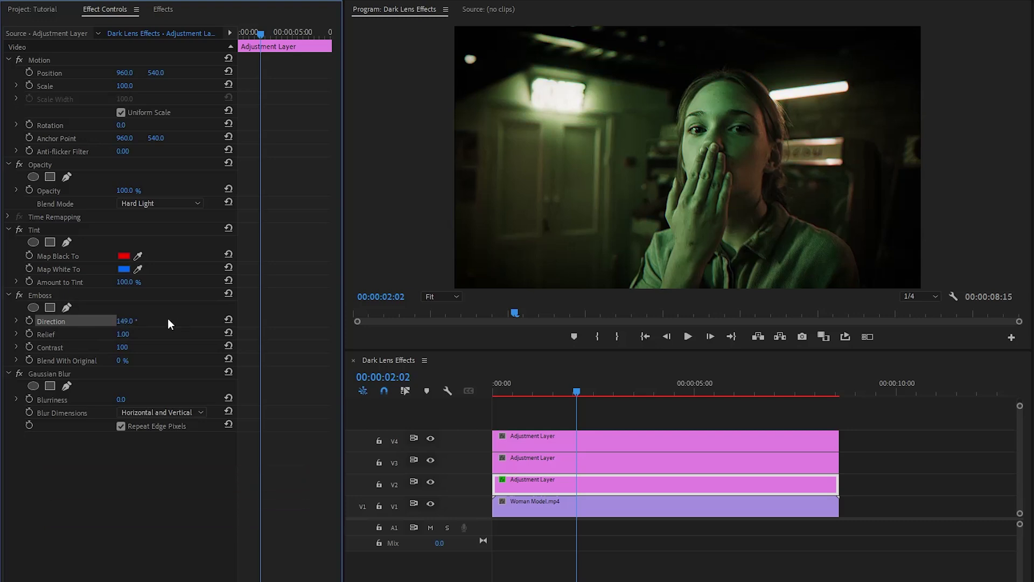
left_click(54, 334)
left_click(122, 334)
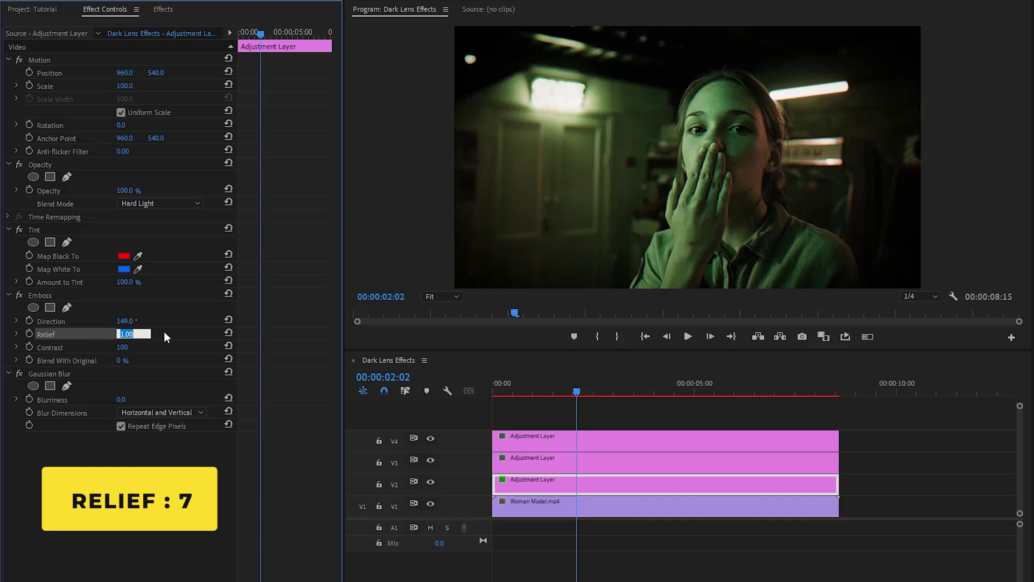
type("7")
key("Return")
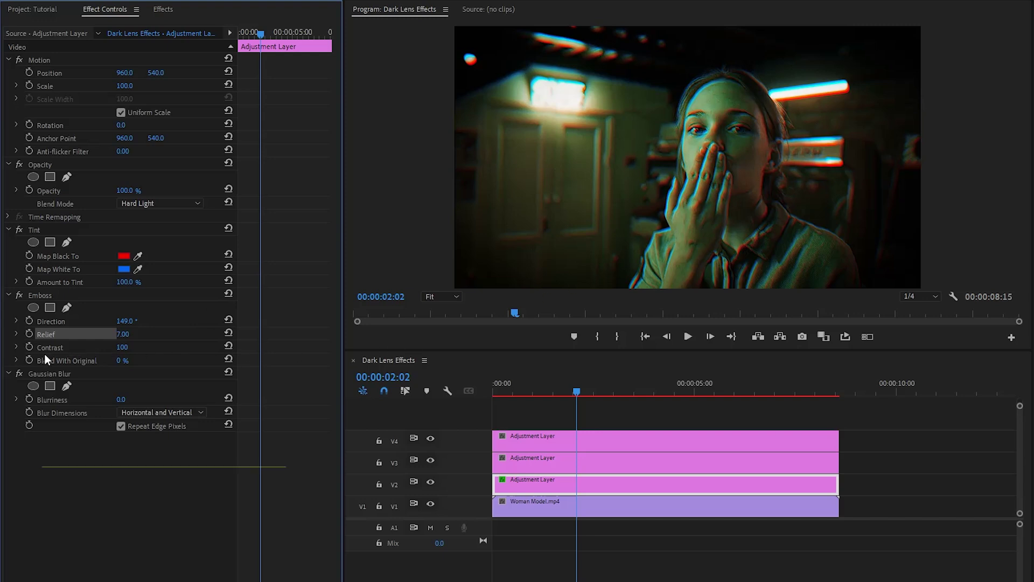
left_click(124, 347)
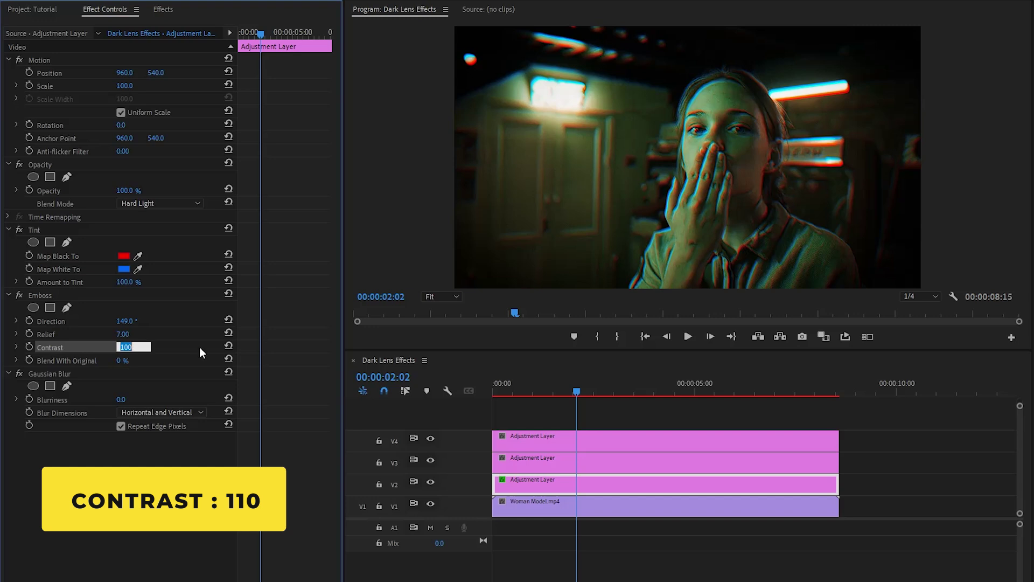
type("110")
key("Return")
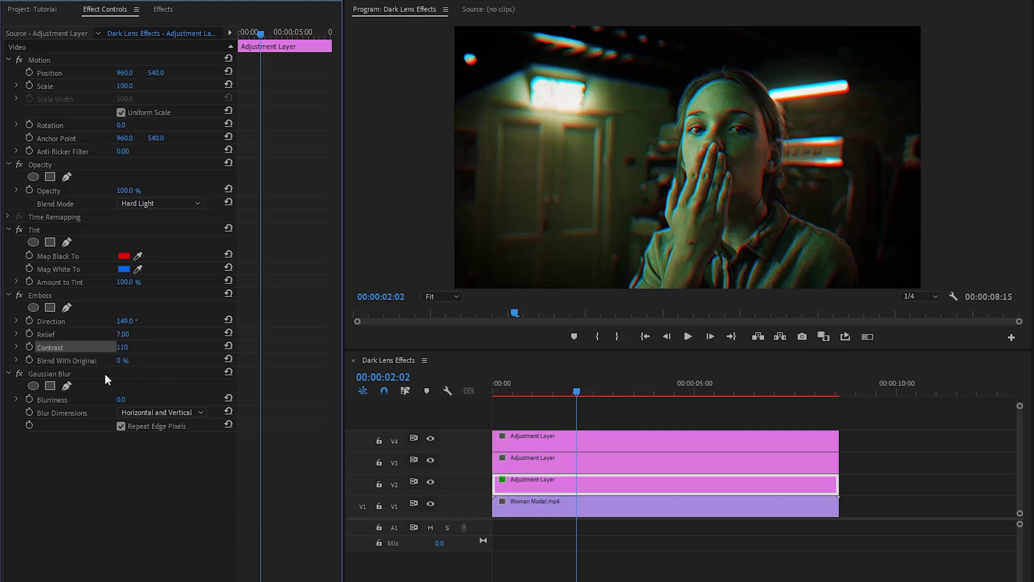
left_click(67, 374)
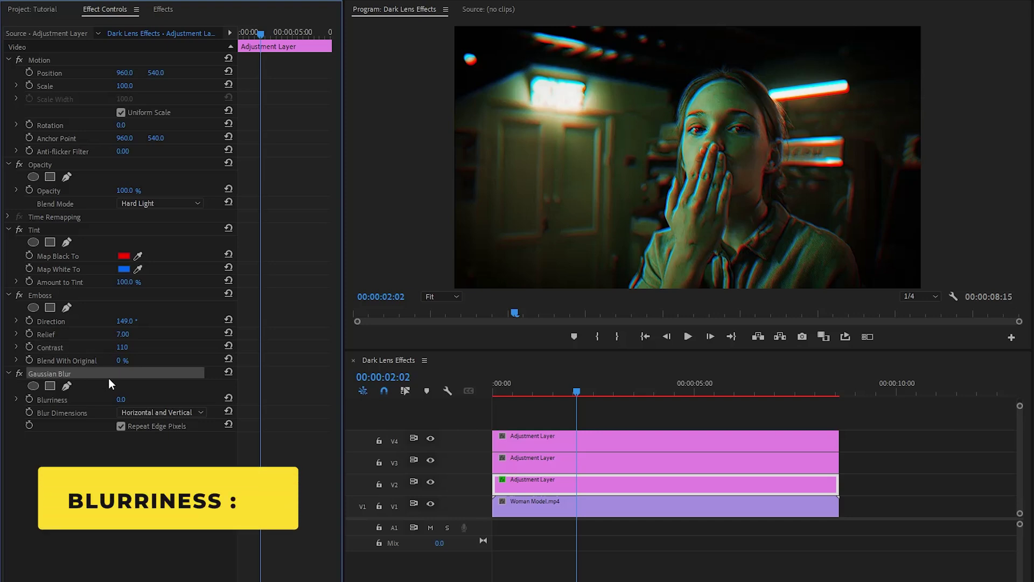
Set Gaussian Blur to Blurriness 50 with Vertical blur dimensions
left_click(123, 399)
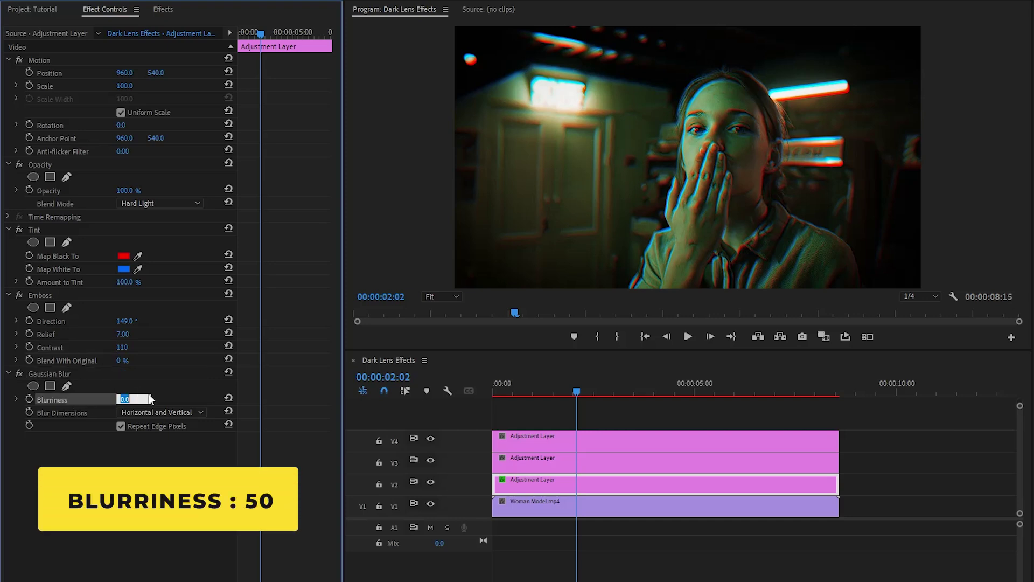
type("50")
key("Return")
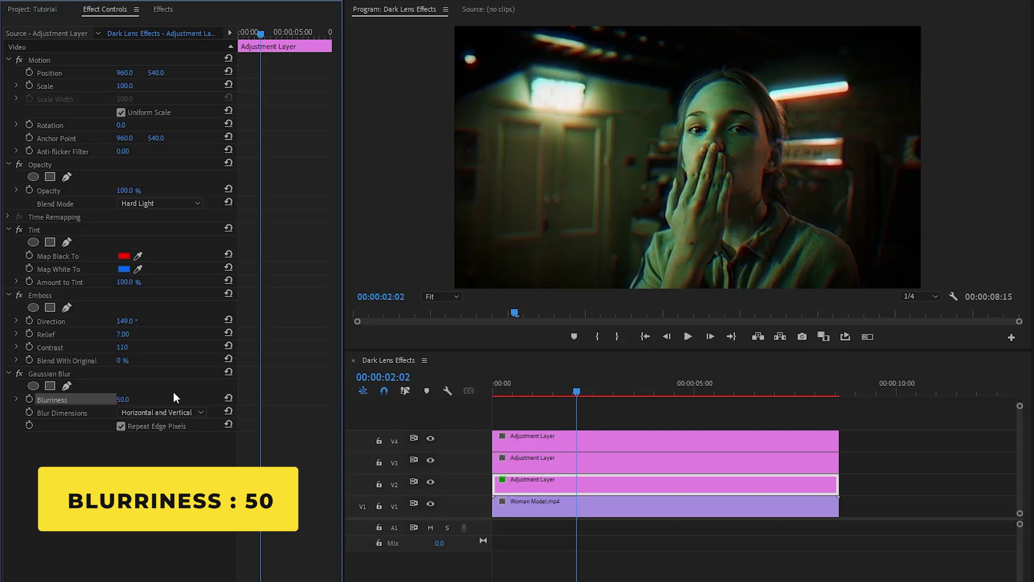
left_click(70, 413)
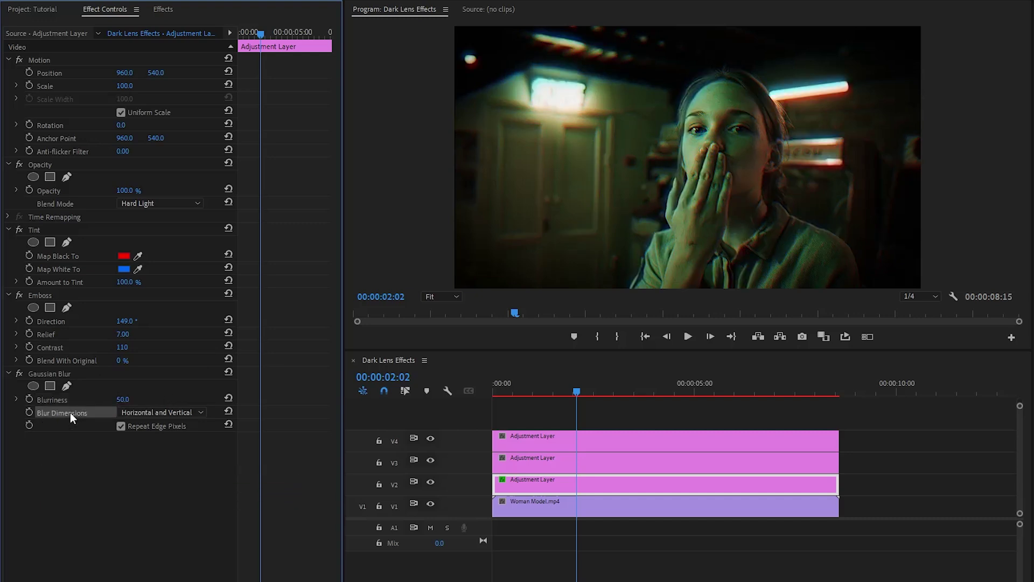
left_click(146, 411)
left_click(144, 454)
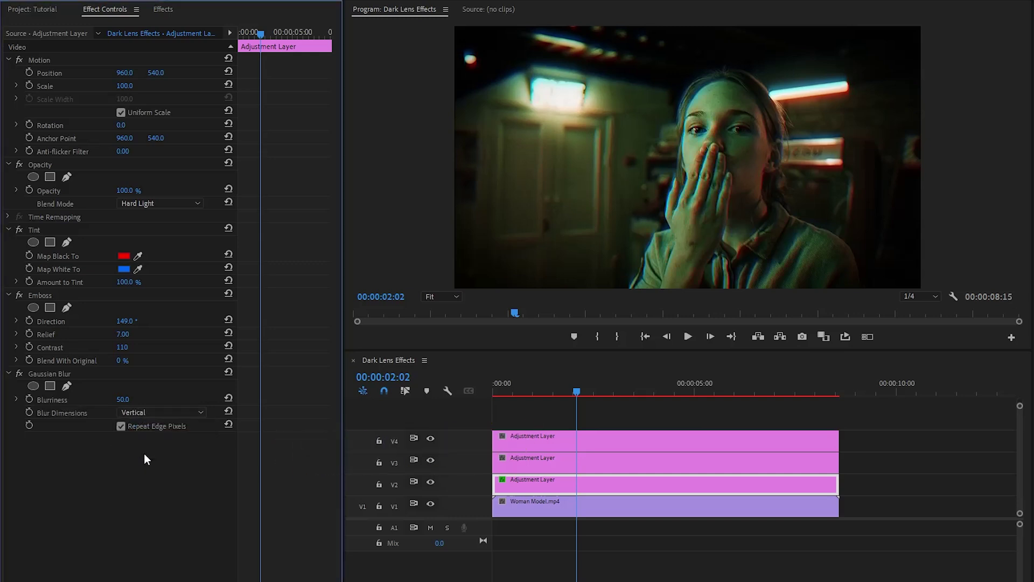
left_click_drag(518, 398, 484, 399)
Play the sequence from the start to preview the effect, then select the V3 adjustment layer
left_click(575, 423)
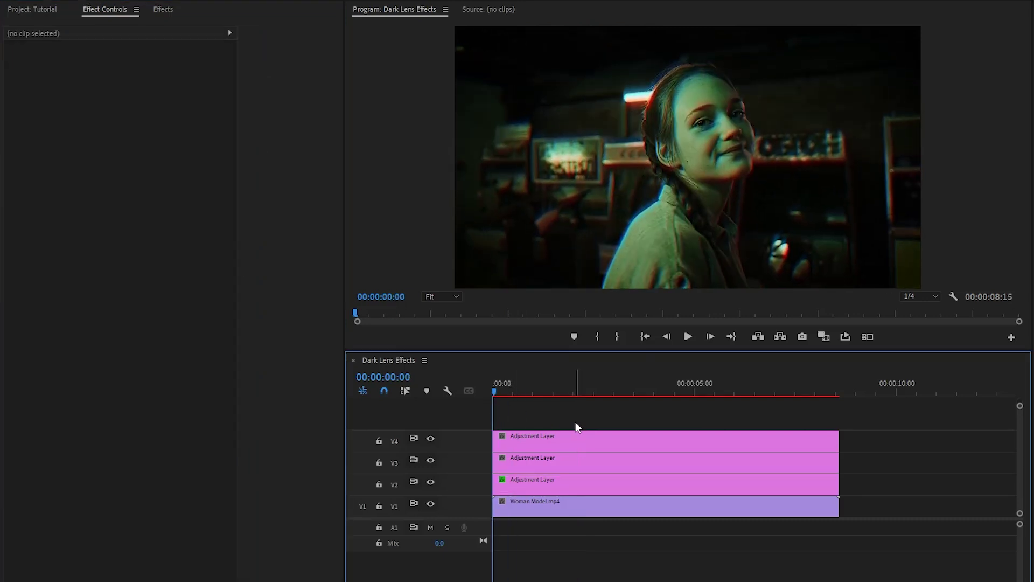
key("space")
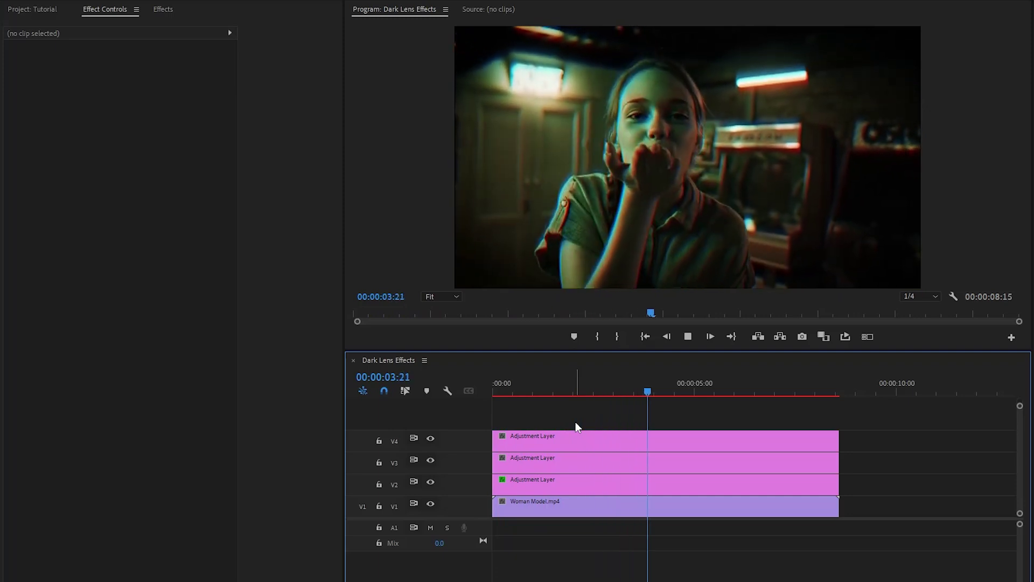
key("space")
key("d")
left_click(575, 421)
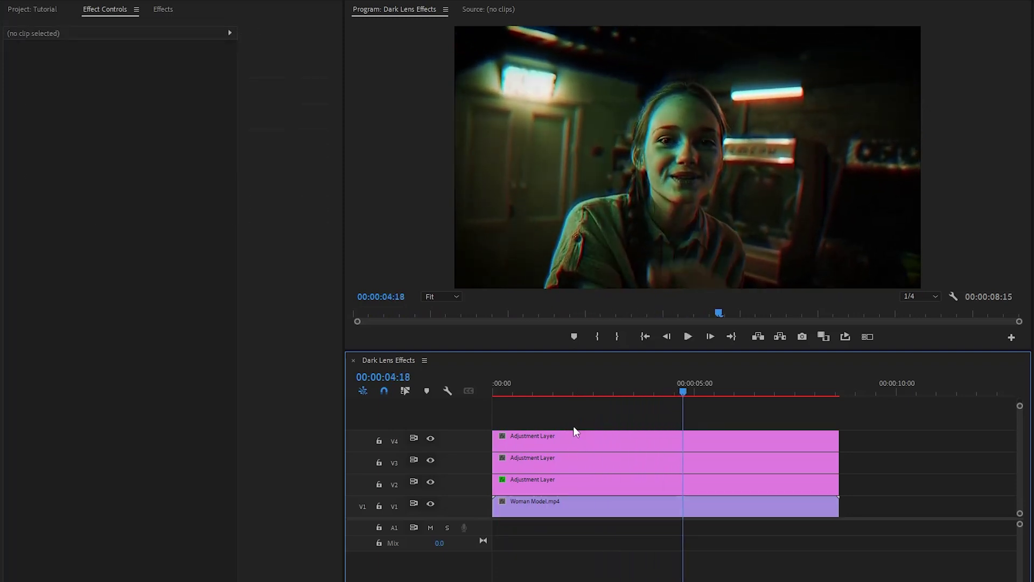
left_click(566, 462)
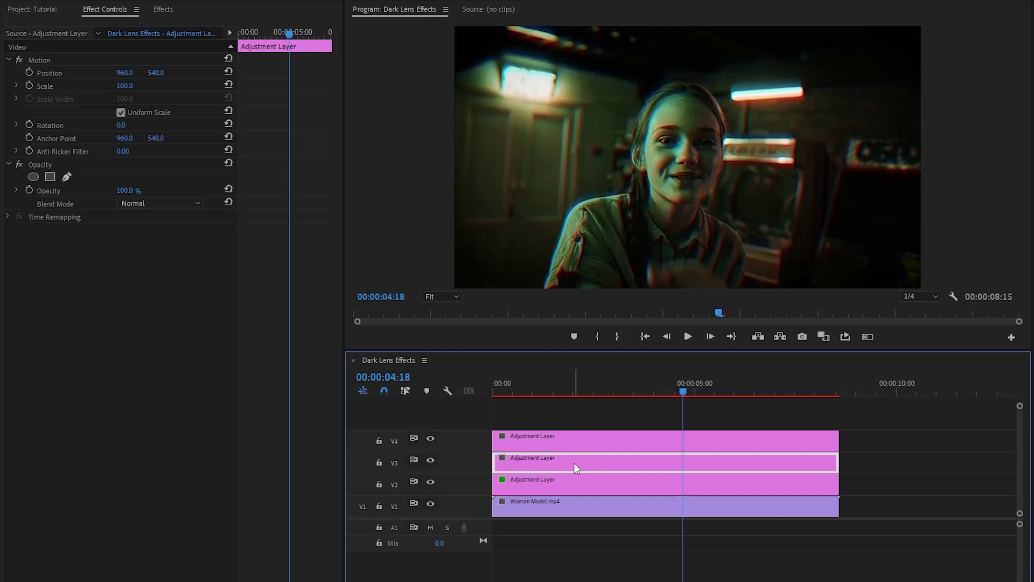
Apply Gaussian Blur, Tint and Emboss to the V3 adjustment layer at default settings
left_click(163, 9)
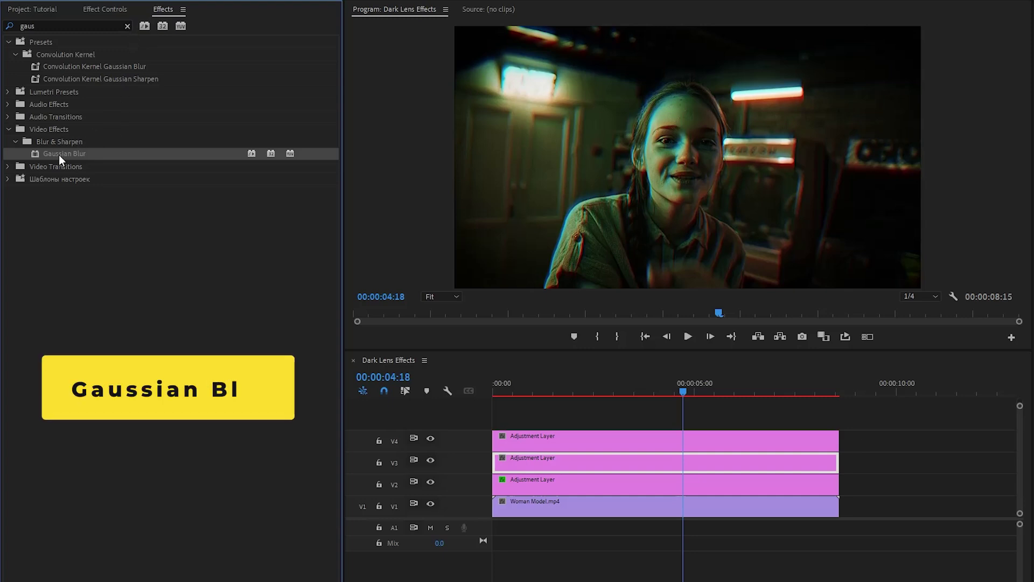
left_click_drag(59, 153, 535, 463)
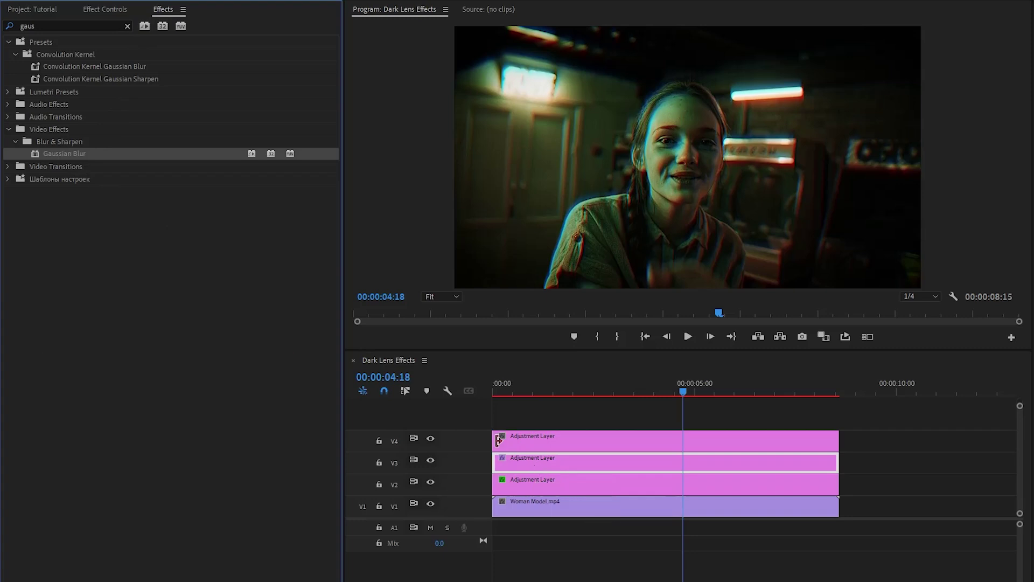
left_click(127, 26)
left_click(126, 24)
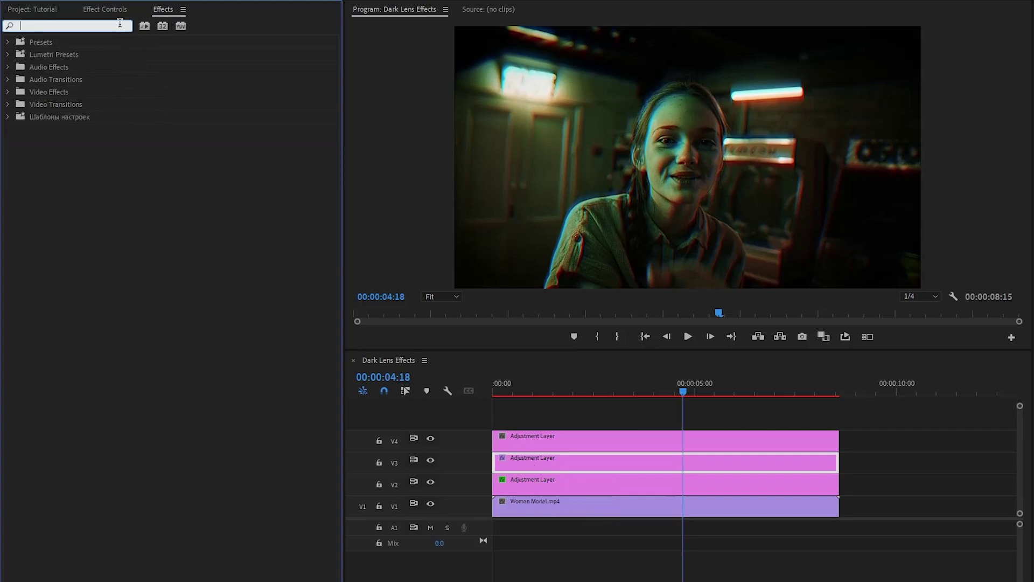
type("TINT")
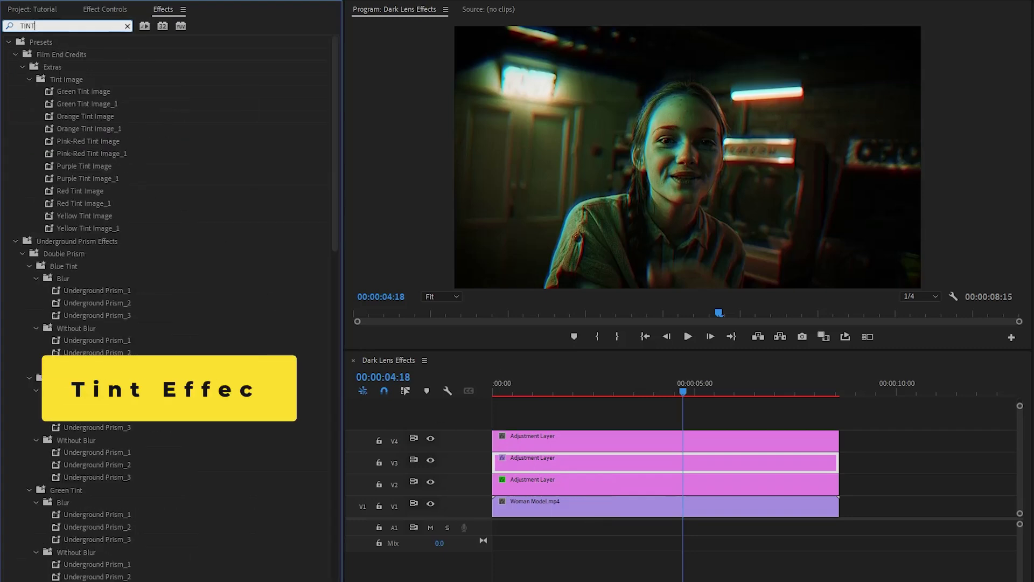
left_click(8, 42)
left_click_drag(47, 118, 512, 448)
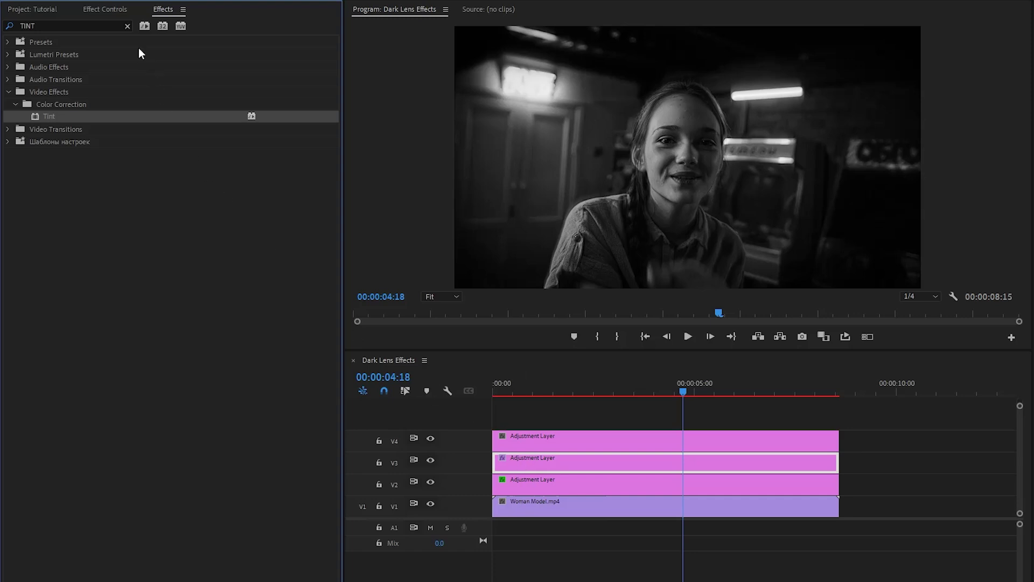
left_click(128, 26)
type("E")
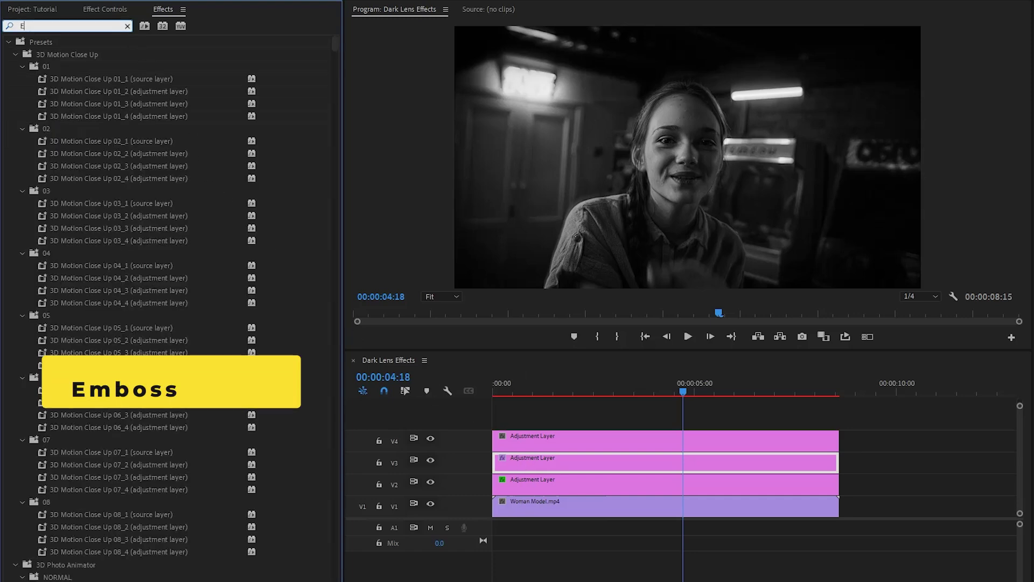
type("MBO")
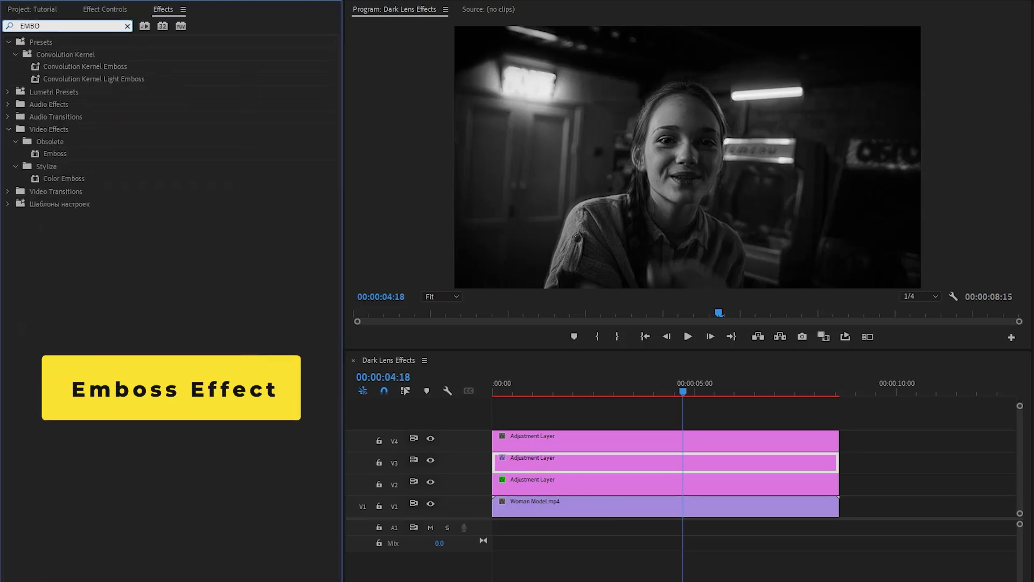
left_click_drag(57, 160, 516, 463)
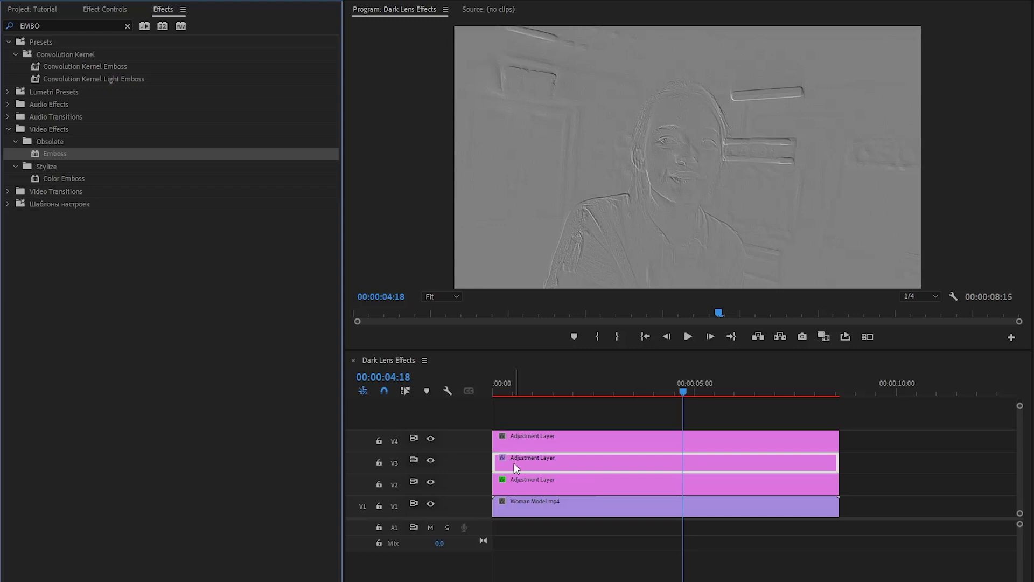
left_click(98, 9)
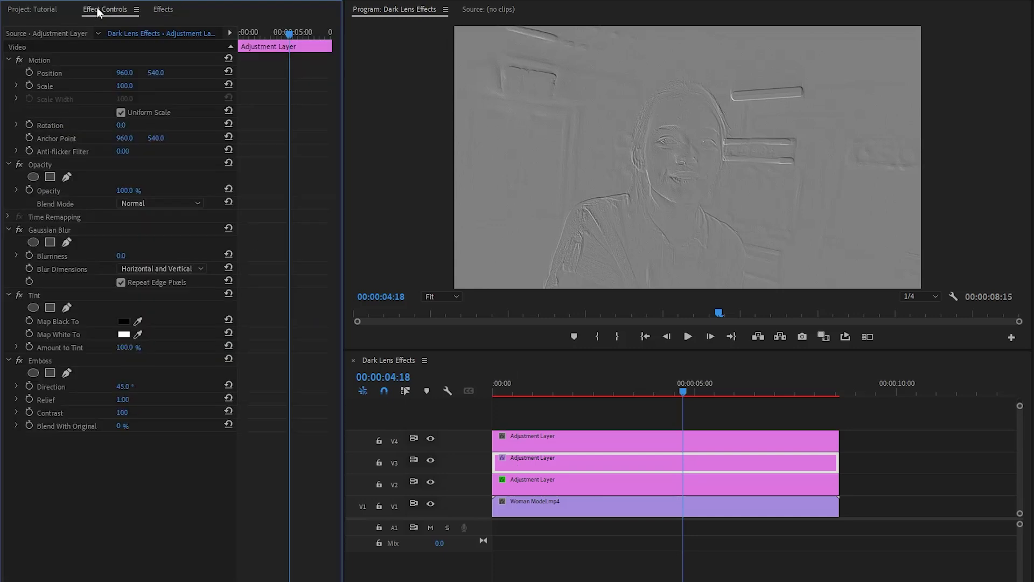
Set the V3 adjustment layer's blend mode to Hard Light
left_click(43, 165)
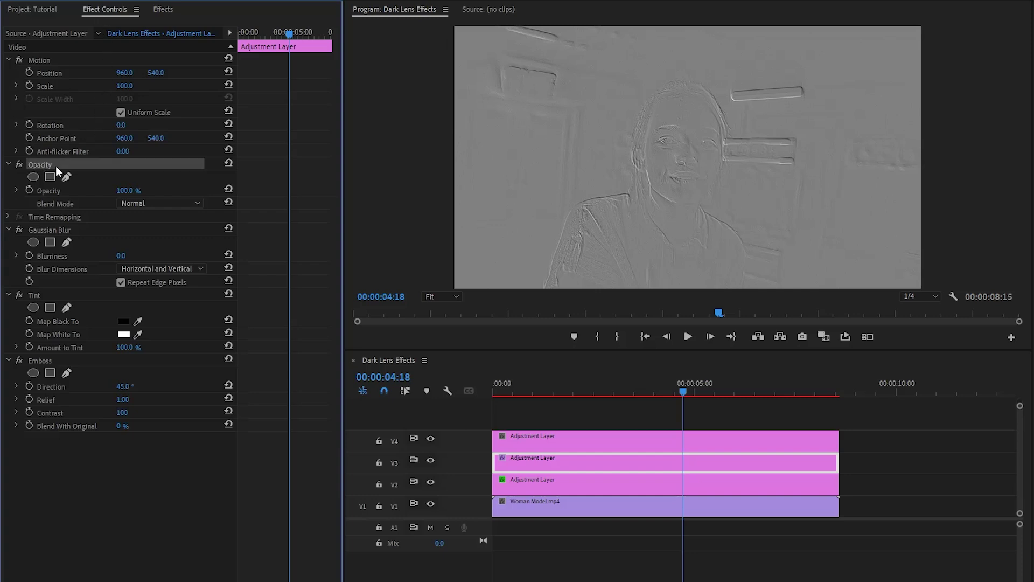
left_click(135, 203)
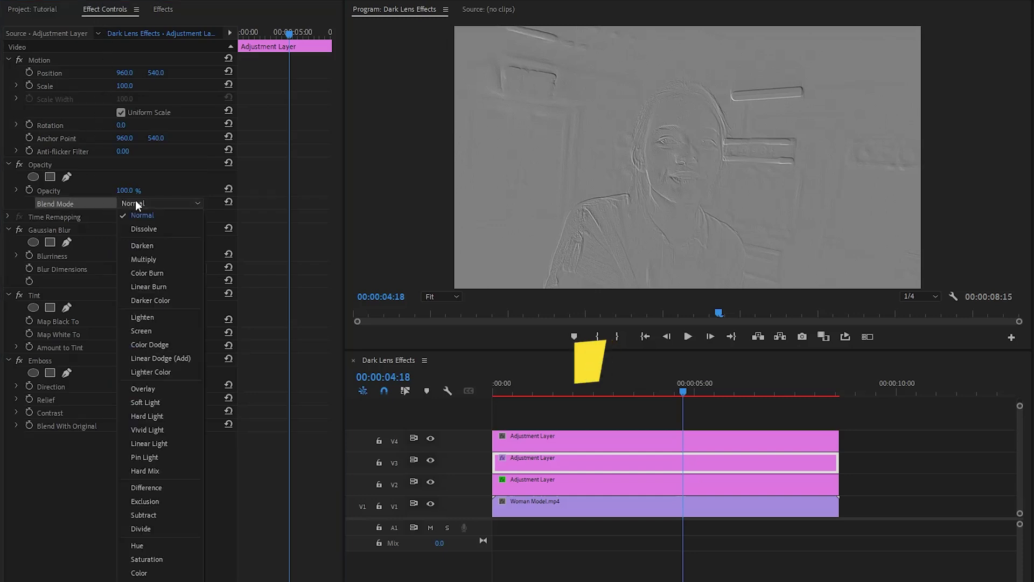
left_click(160, 417)
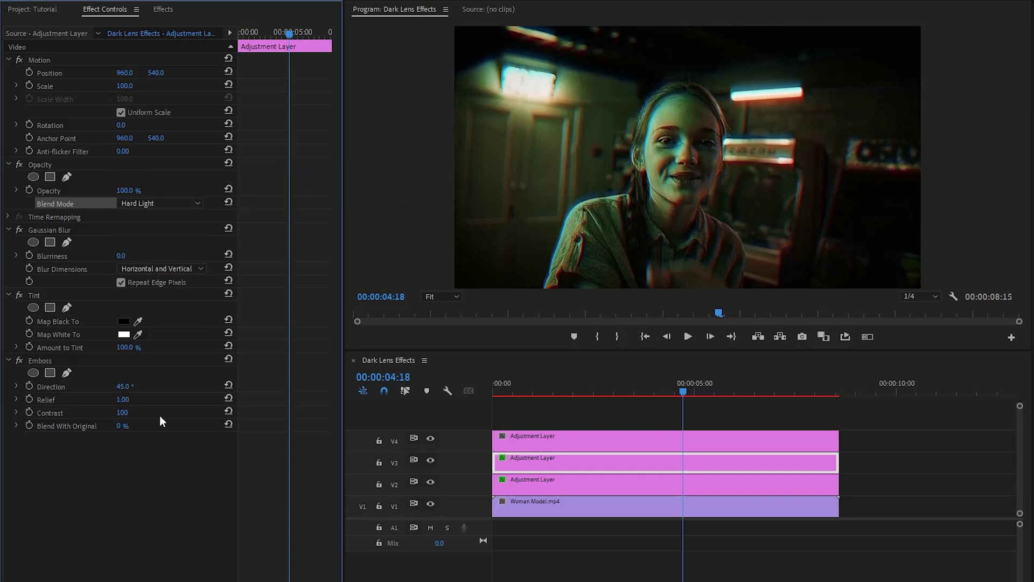
Set the V3 Gaussian Blur's Blurriness to 221
left_click(58, 231)
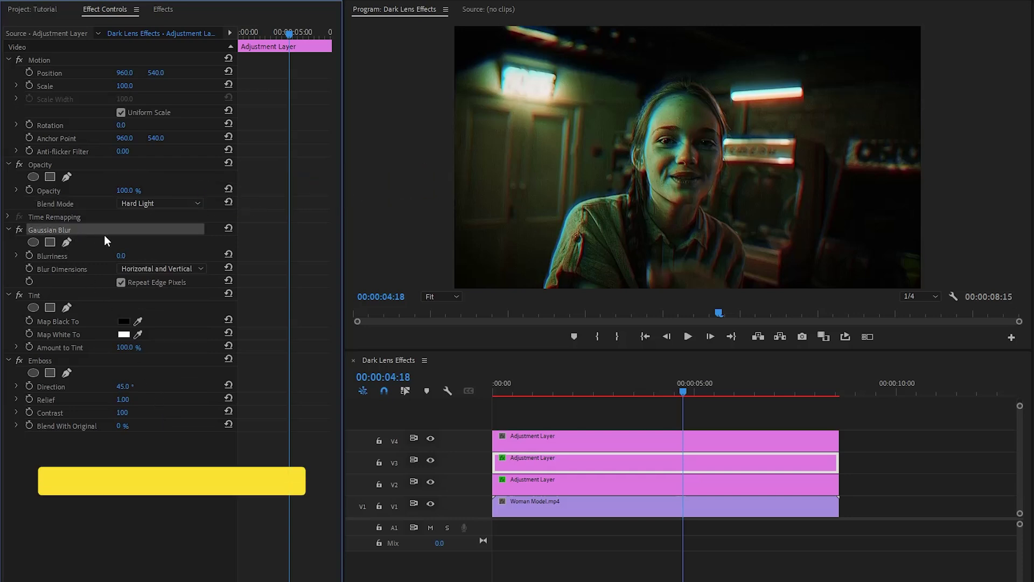
left_click(121, 256)
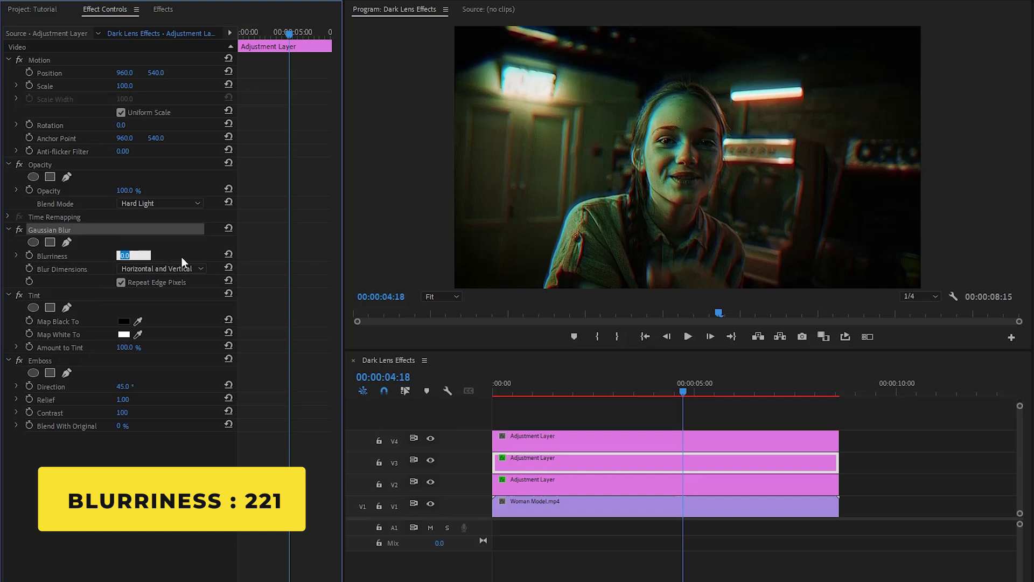
type("221")
key("Return")
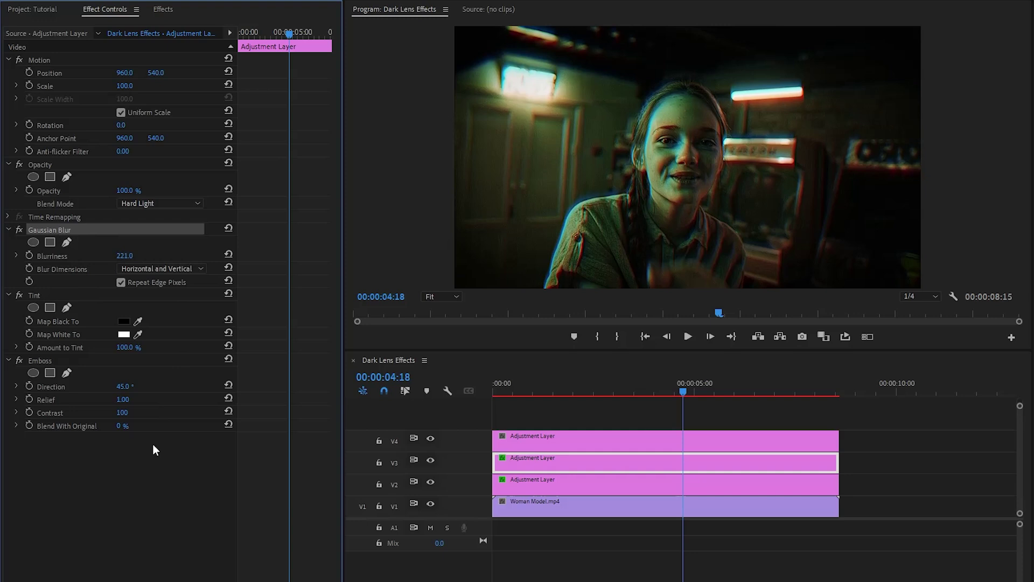
left_click(32, 294)
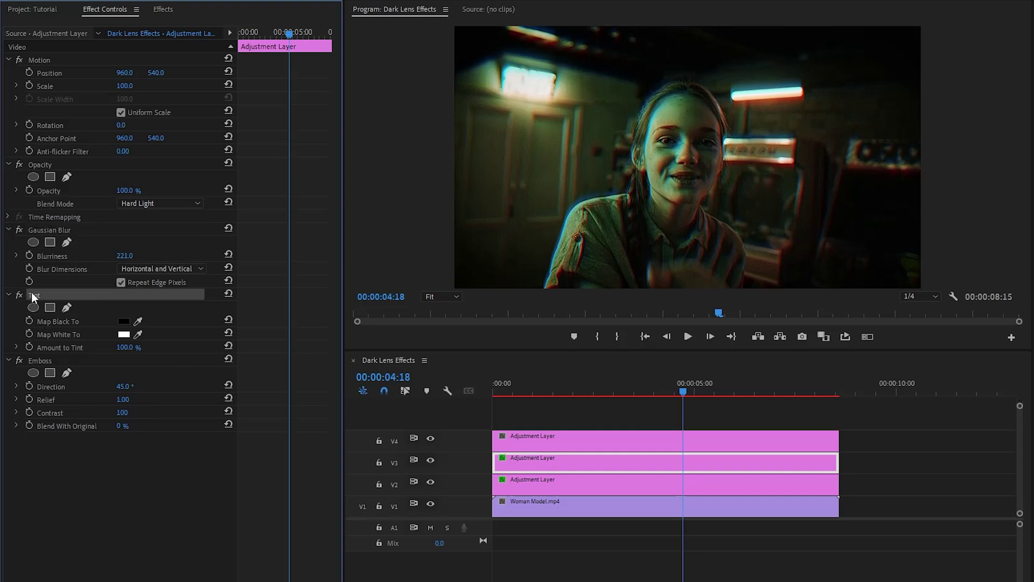
Set the V3 Tint's Map White To colour to bright green 12FF00
left_click(53, 335)
left_click(124, 335)
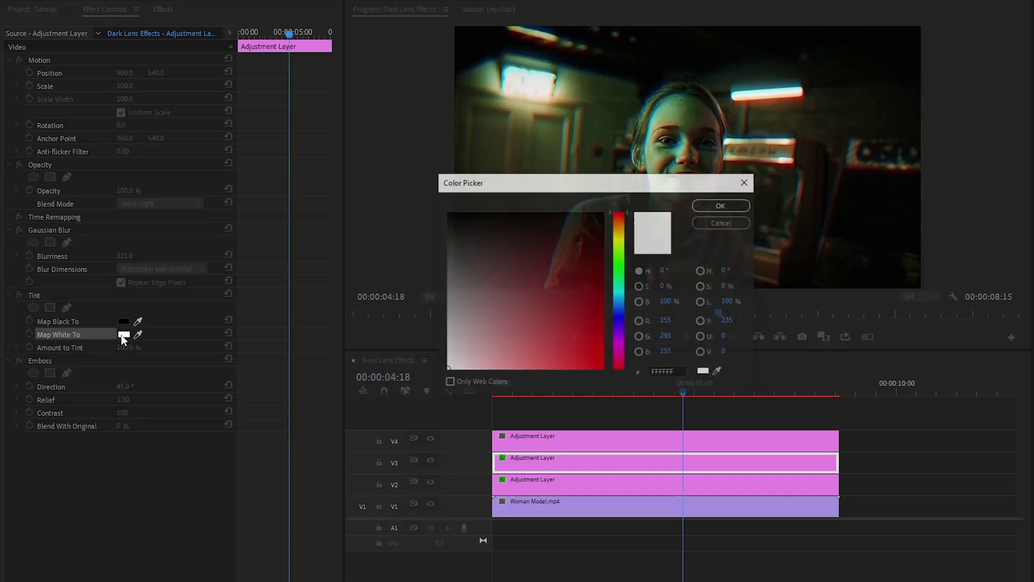
left_click(668, 372)
key("ctrl+a")
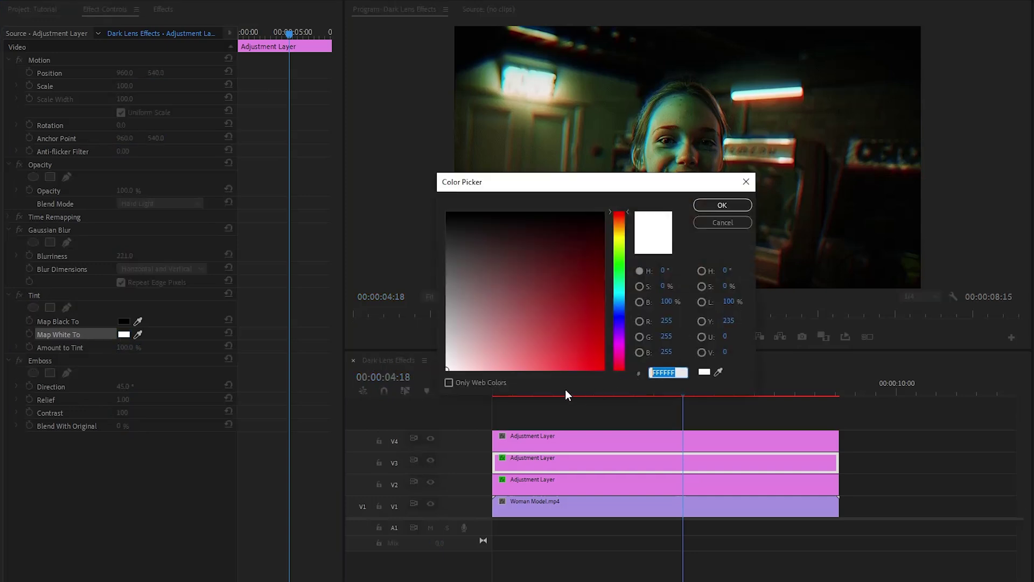
type("12")
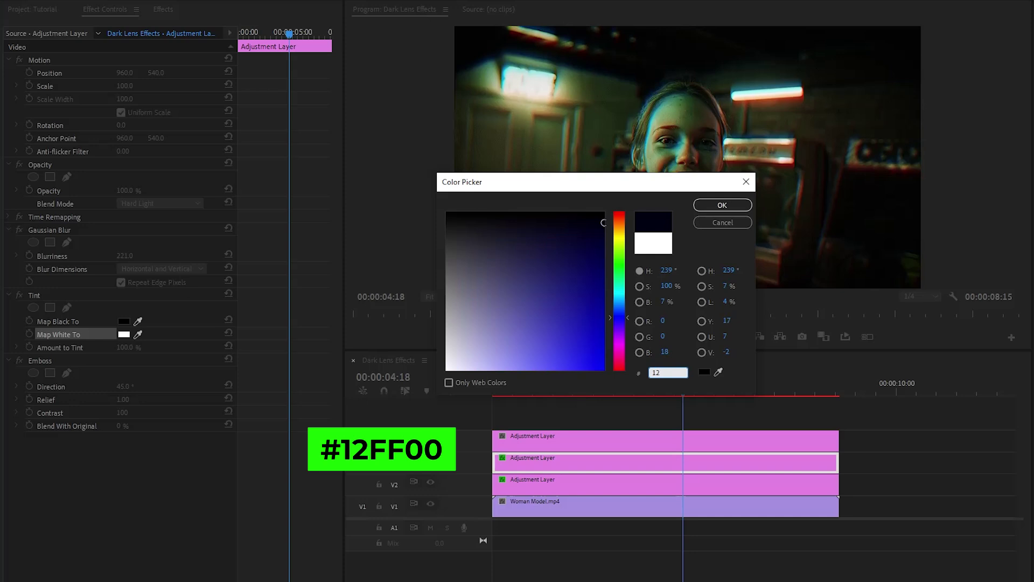
type("FF00")
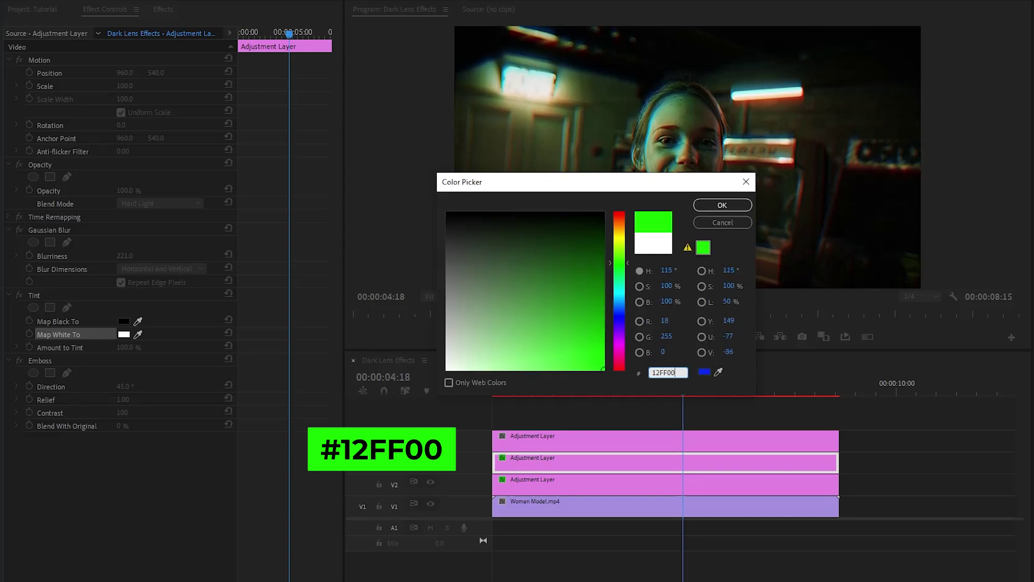
left_click(712, 202)
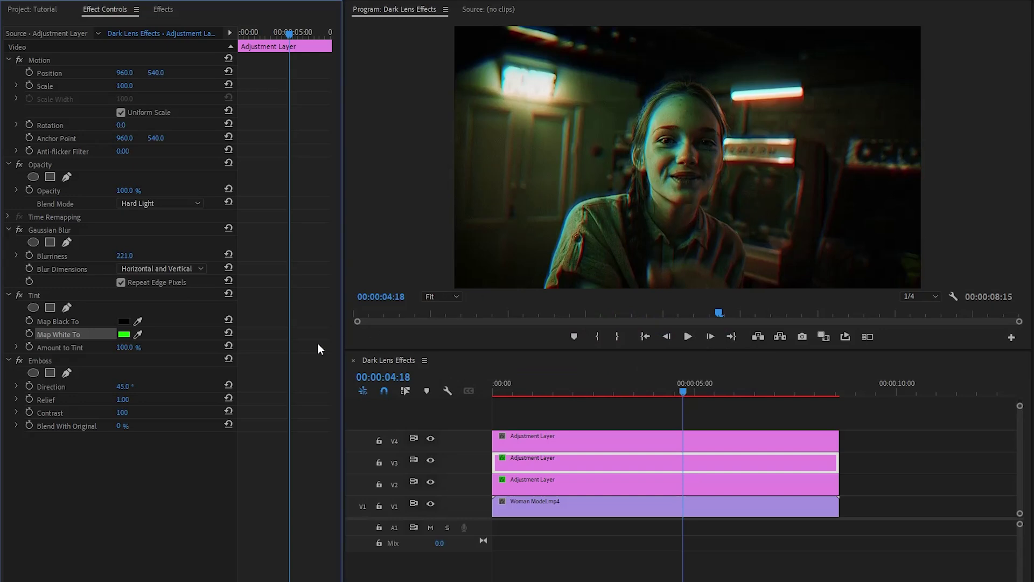
Set the Emboss Direction to 149°
left_click(53, 359)
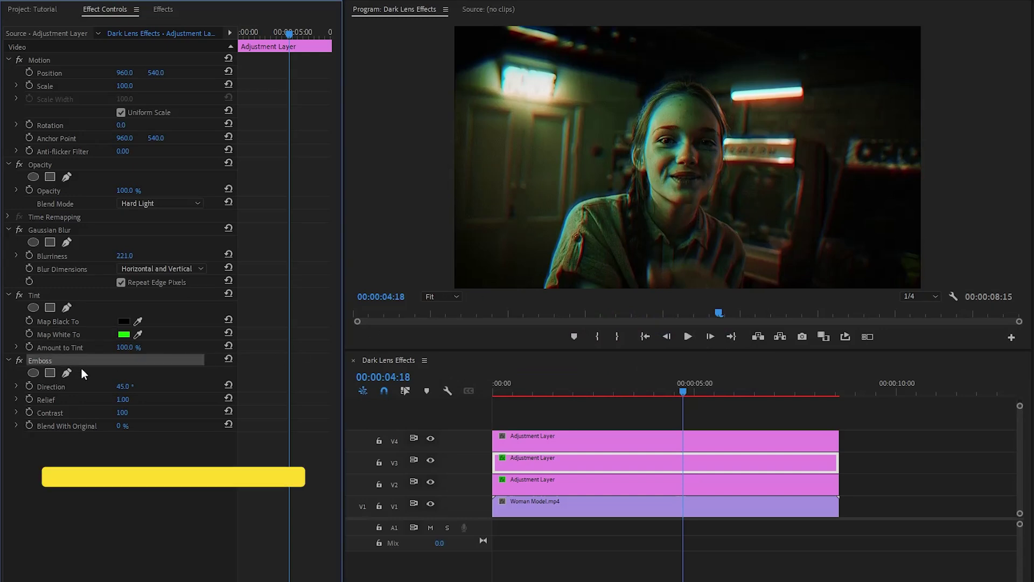
left_click(59, 387)
left_click(123, 388)
type("149")
key("Return")
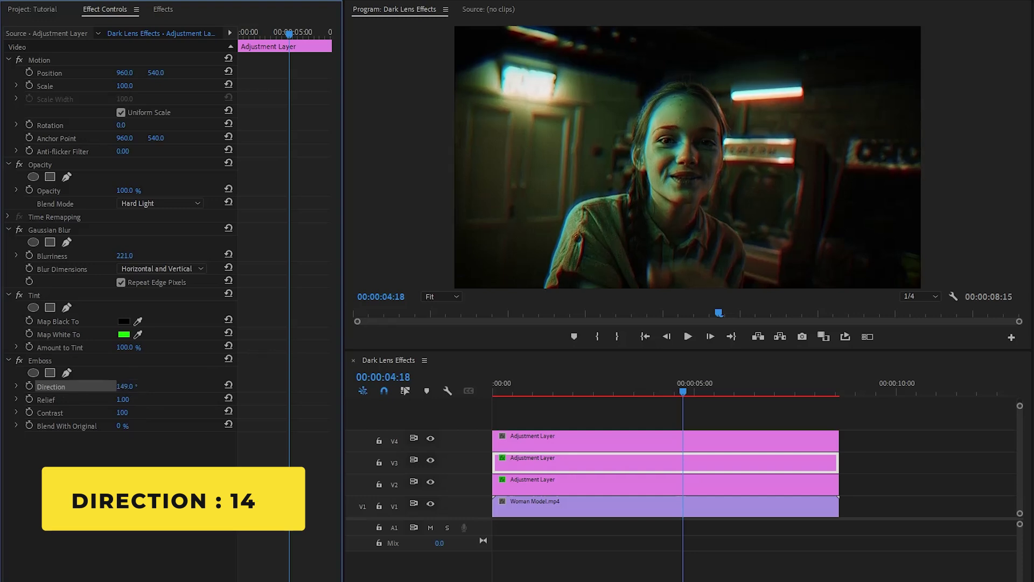
Set Emboss Relief to 15.40 and Contrast to 110, then rewind the playhead to the start
left_click(42, 401)
left_click(124, 399)
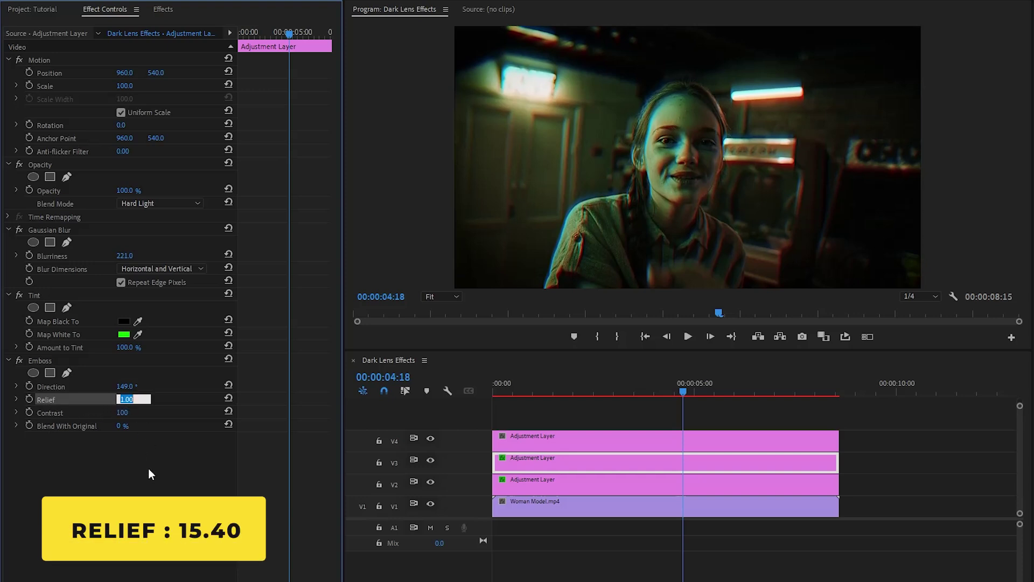
type("15.4")
key("Return")
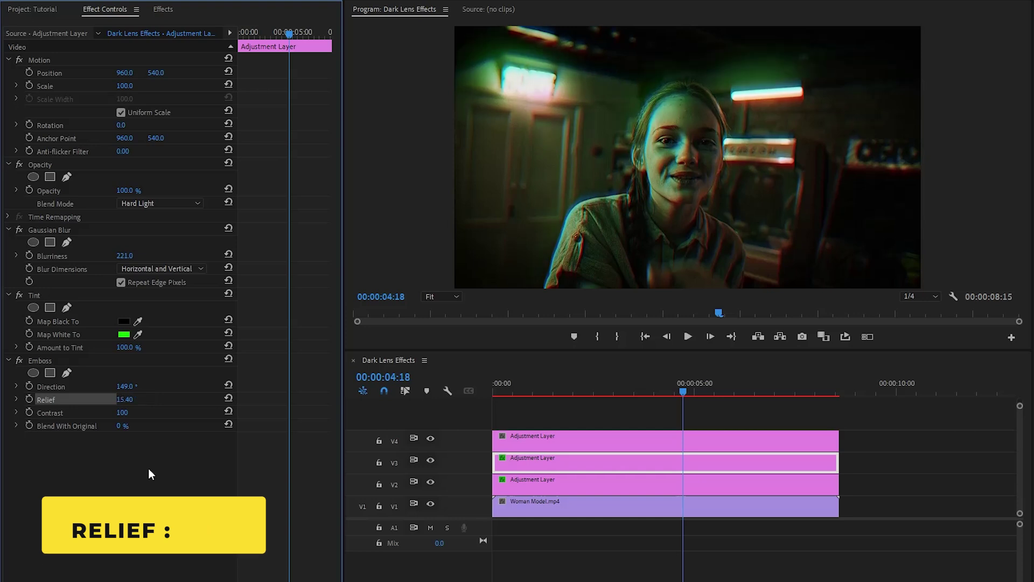
left_click(122, 412)
type("110")
key("Return")
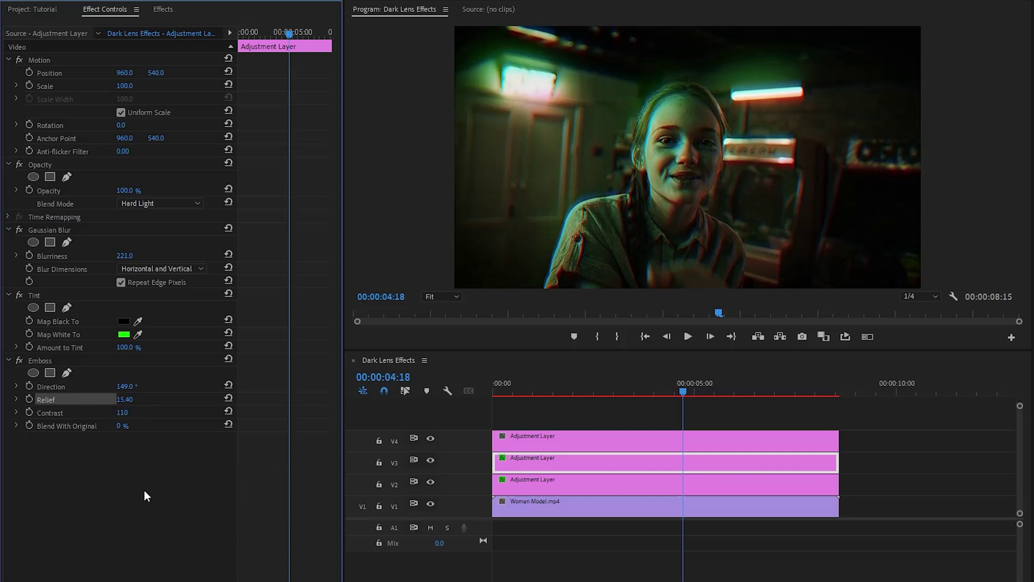
left_click_drag(526, 395, 492, 396)
Play the Woman Model clip to preview the green-red effects, then select the V4 adjustment layer
left_click(528, 416)
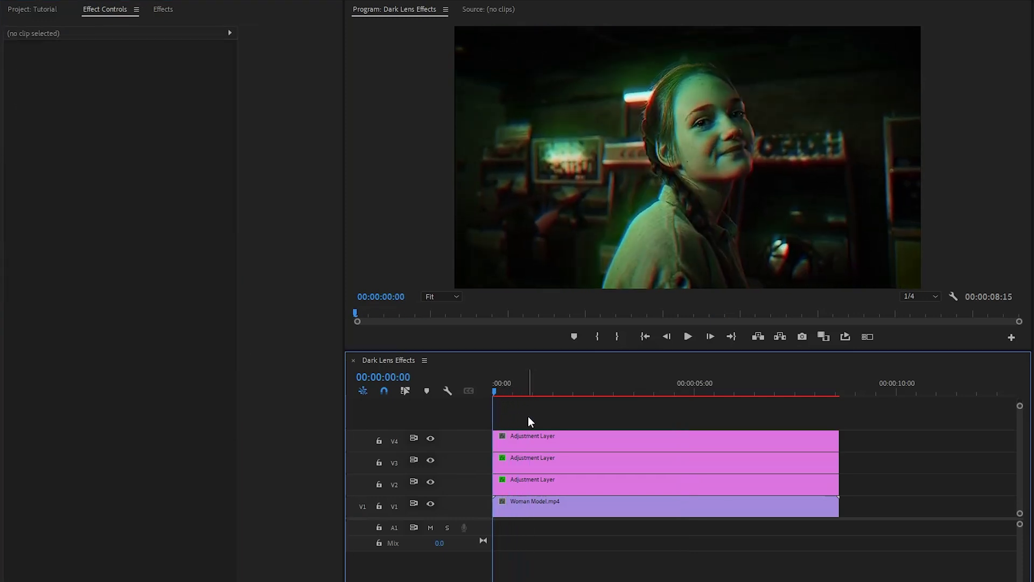
key("space")
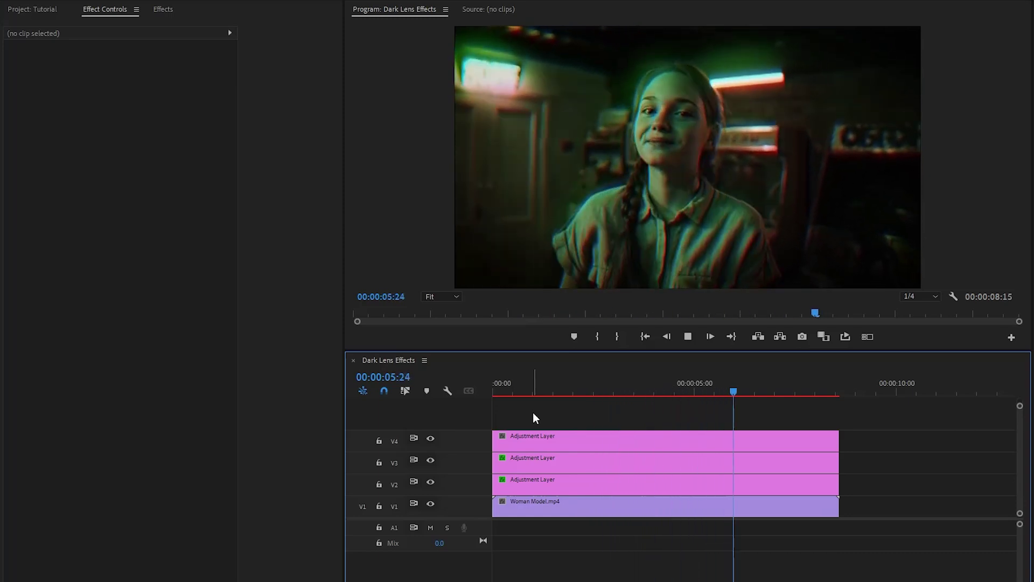
key("space")
key("d")
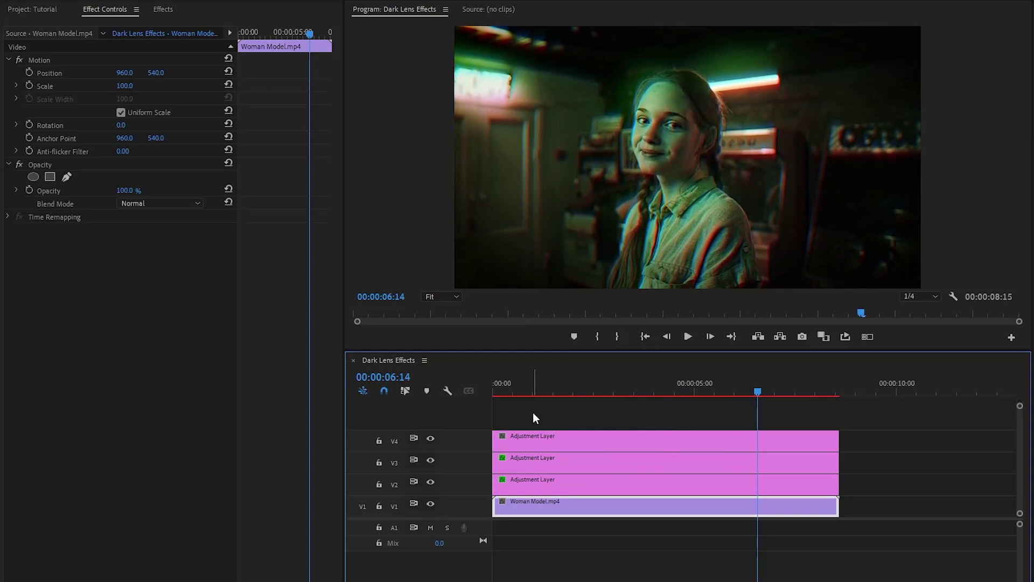
left_click(533, 414)
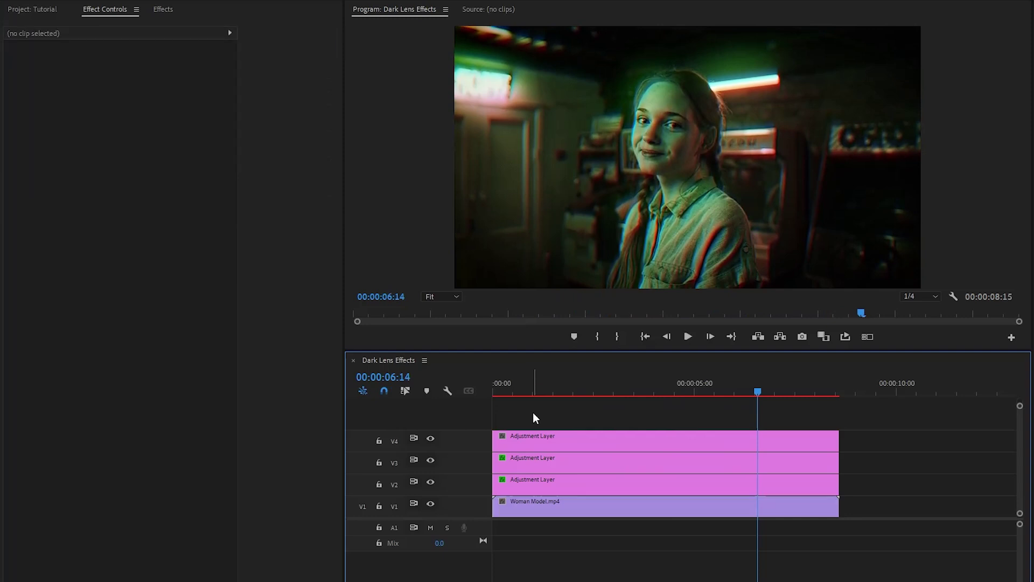
left_click(549, 435)
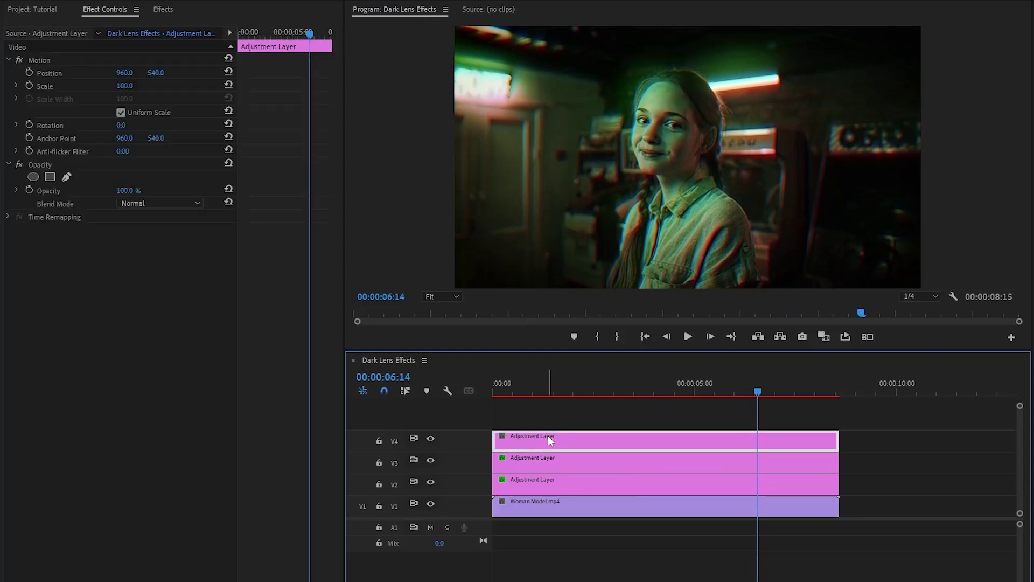
Search for Lens Distortion and apply it from Distort to the V4 Adjustment Layer clip
left_click(173, 8)
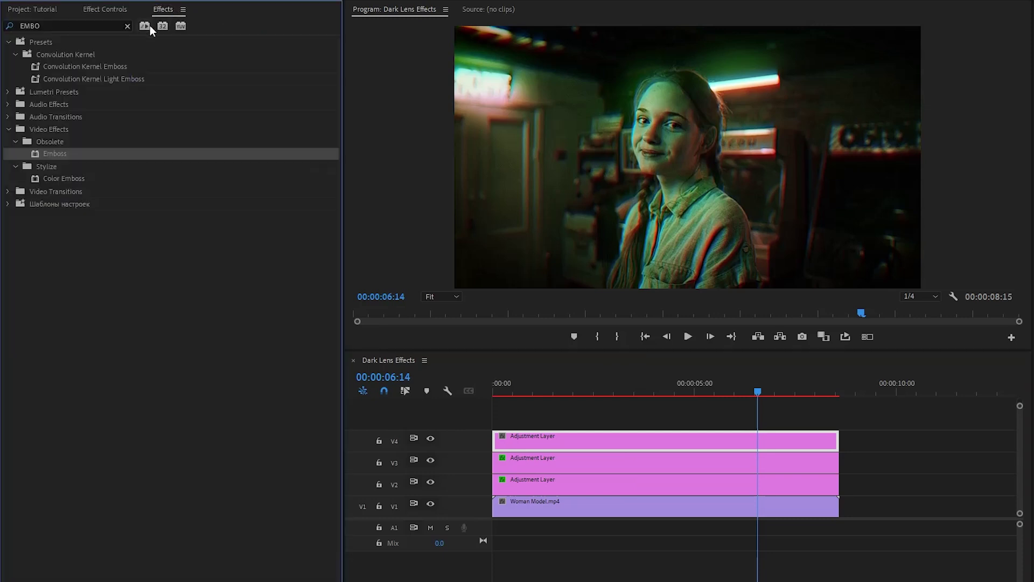
left_click(127, 26)
type("L")
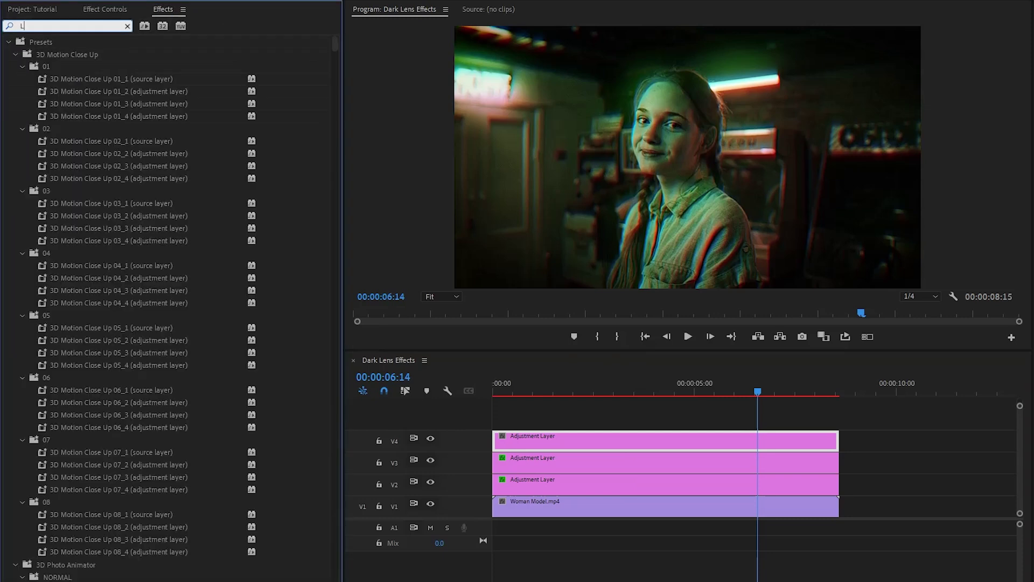
type("ENS DIST")
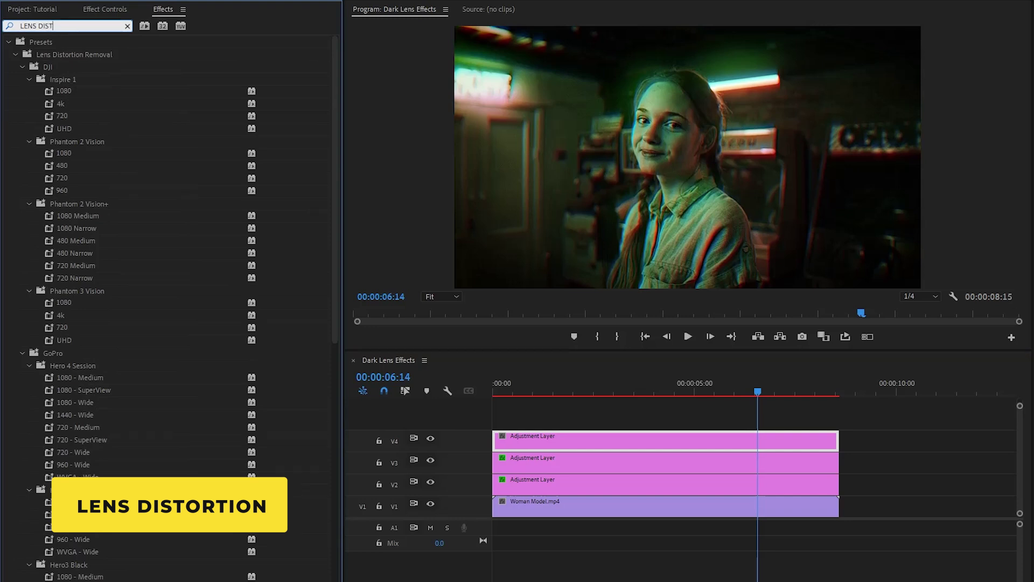
type("ORTION")
left_click(7, 43)
left_click(62, 117)
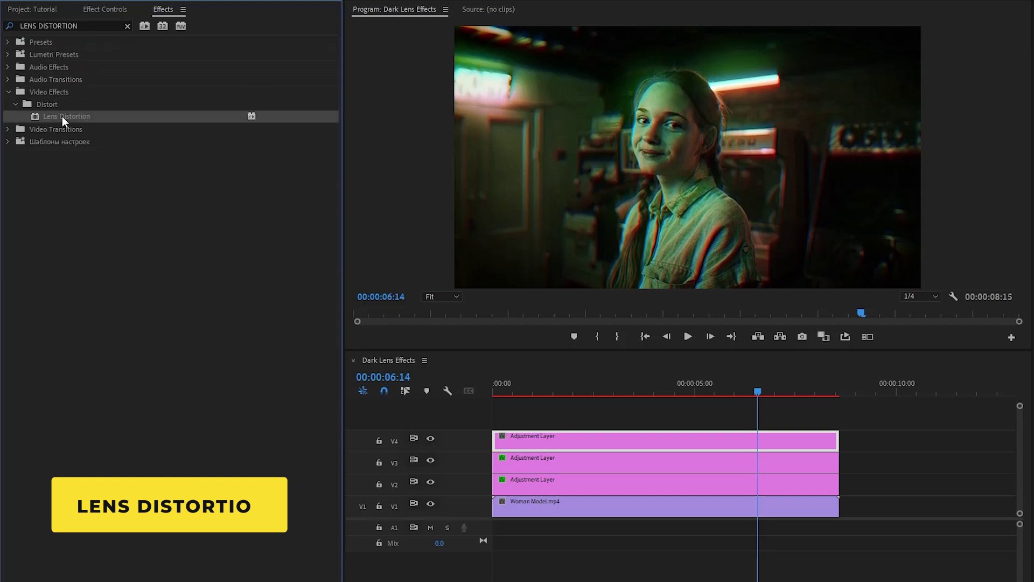
left_click_drag(60, 114, 529, 435)
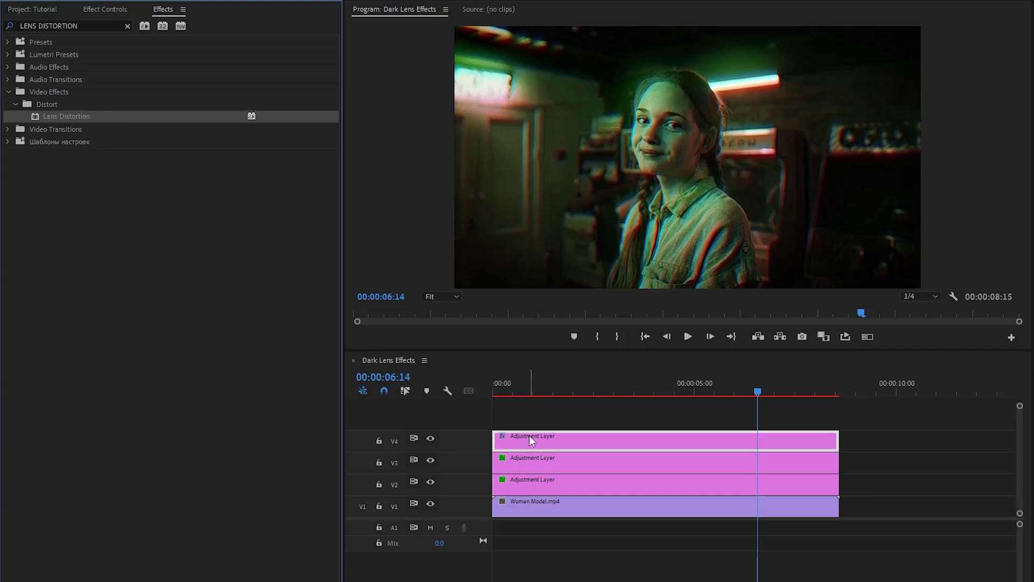
left_click(115, 9)
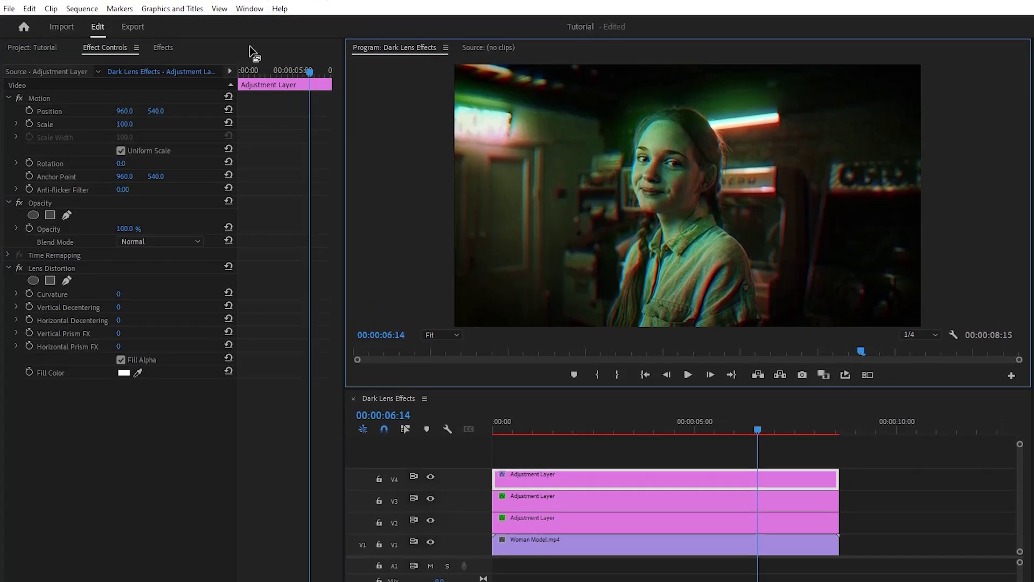
Show Program Monitor rulers and add guides at vertical 1550 and horizontal 147 and 936
left_click(221, 9)
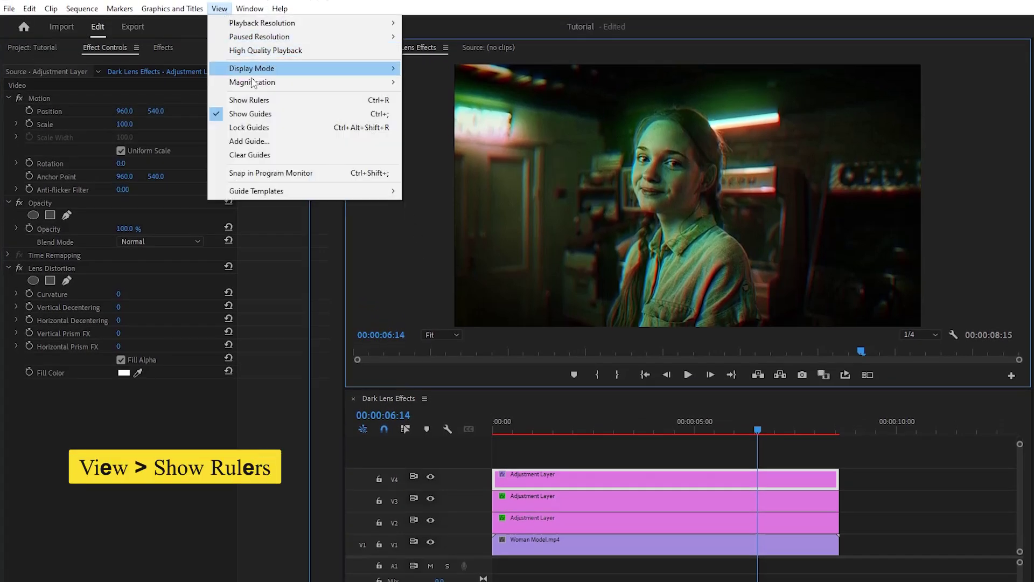
left_click(271, 101)
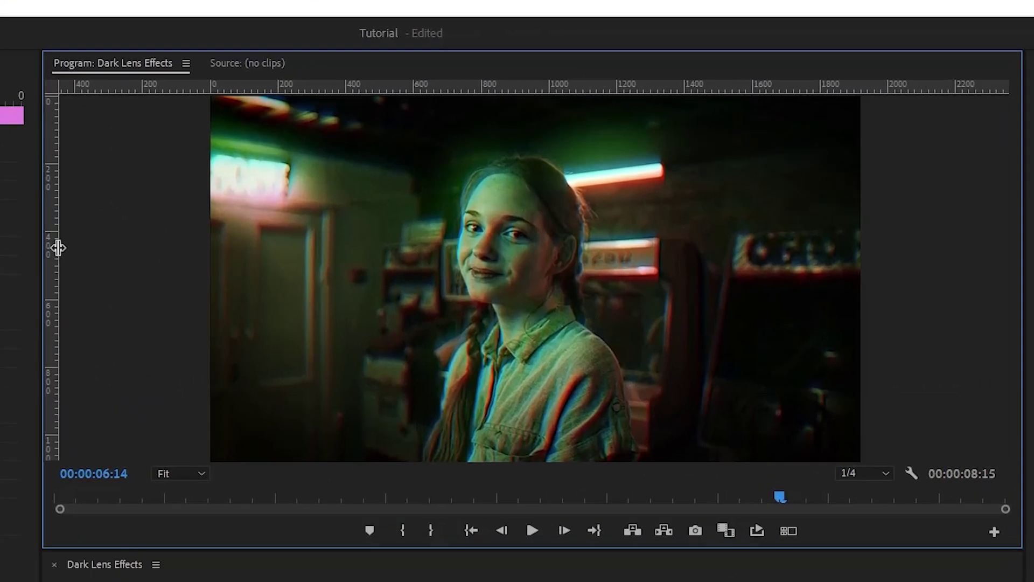
left_click_drag(58, 247, 736, 293)
left_click_drag(597, 87, 596, 407)
left_click_drag(568, 88, 565, 147)
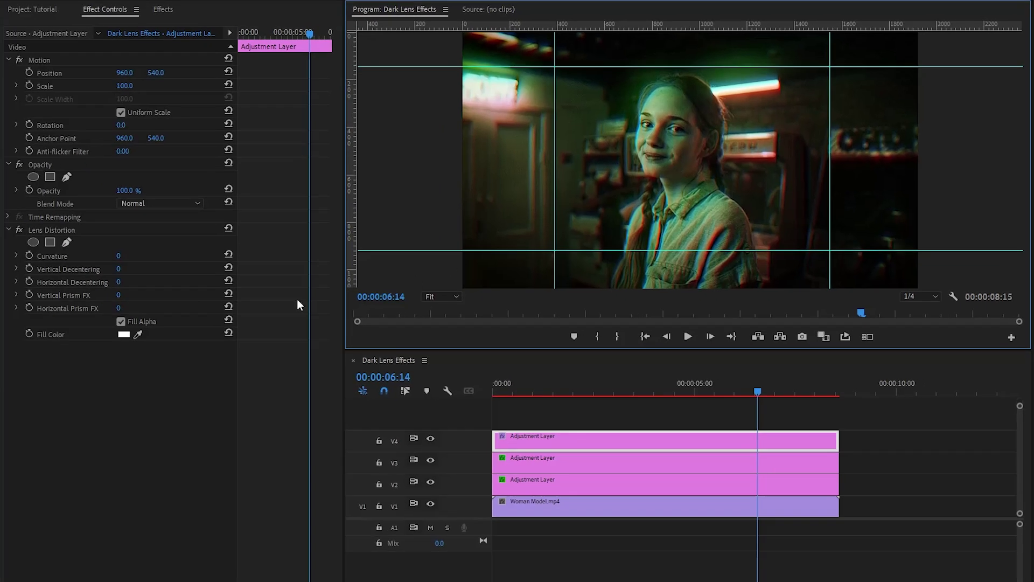
Add an ellipse mask to Lens Distortion and stretch it wider and taller around the woman
left_click(34, 240)
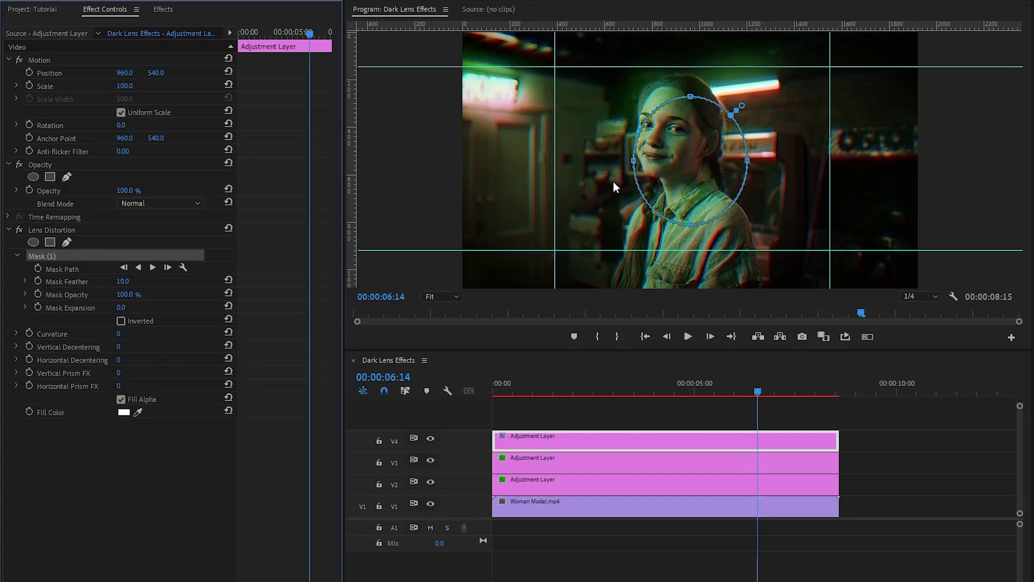
left_click_drag(633, 160, 556, 164)
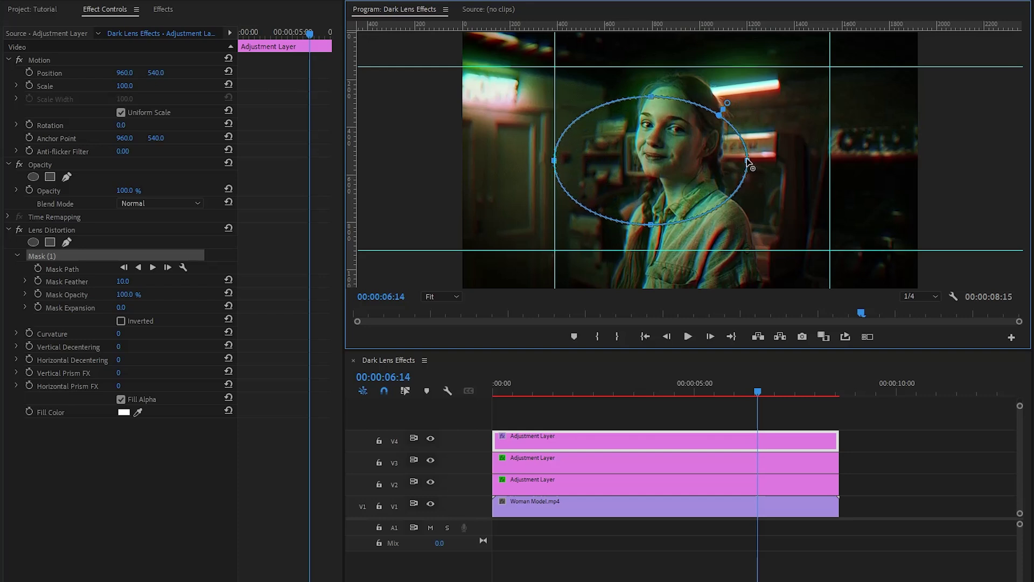
left_click_drag(748, 159, 830, 162)
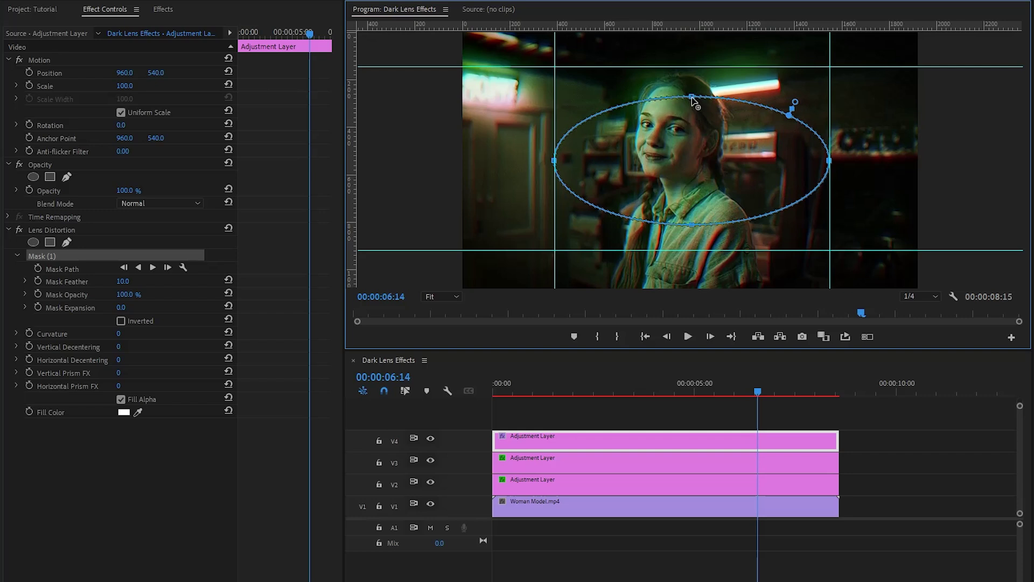
left_click_drag(692, 94, 690, 67)
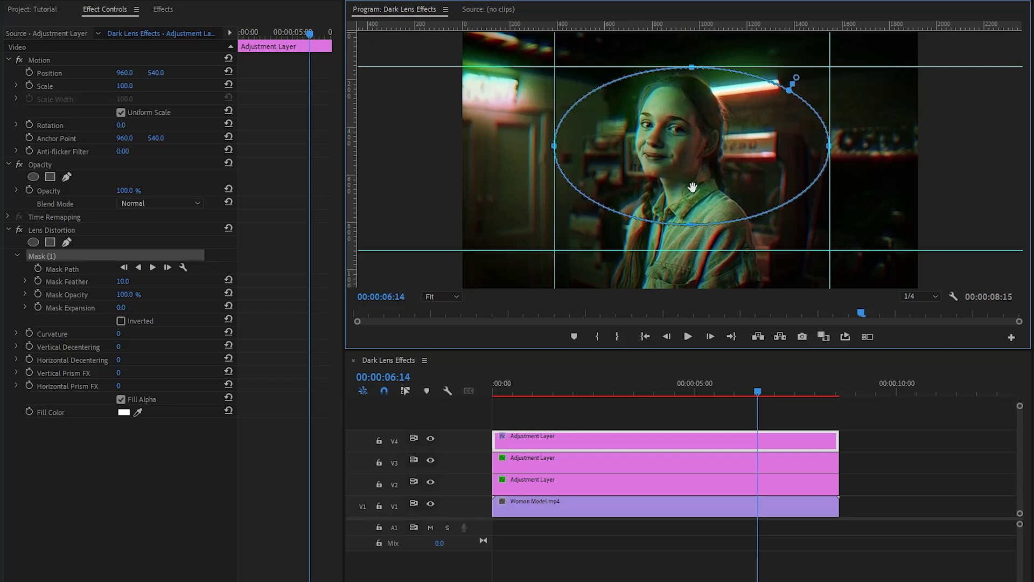
left_click_drag(691, 225, 693, 250)
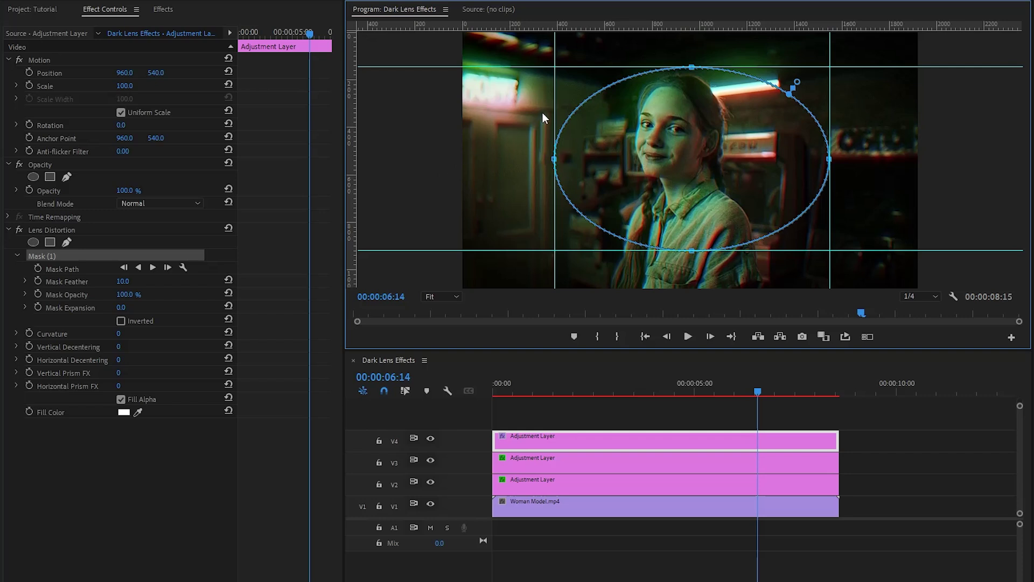
Drag all four guides back onto the rulers to remove them
left_click_drag(555, 108, 360, 122)
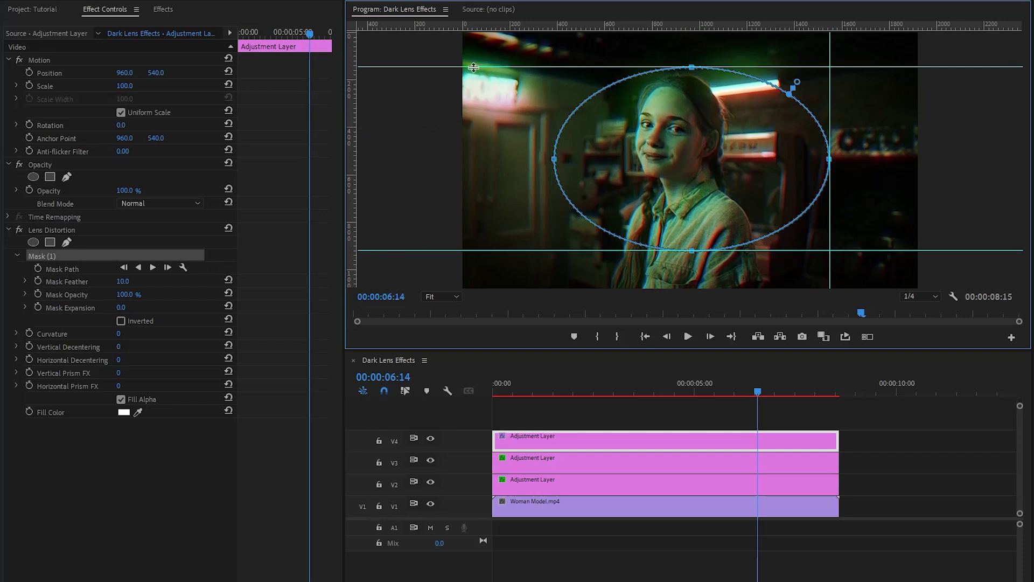
left_click_drag(473, 68, 473, 26)
left_click_drag(829, 103, 371, 116)
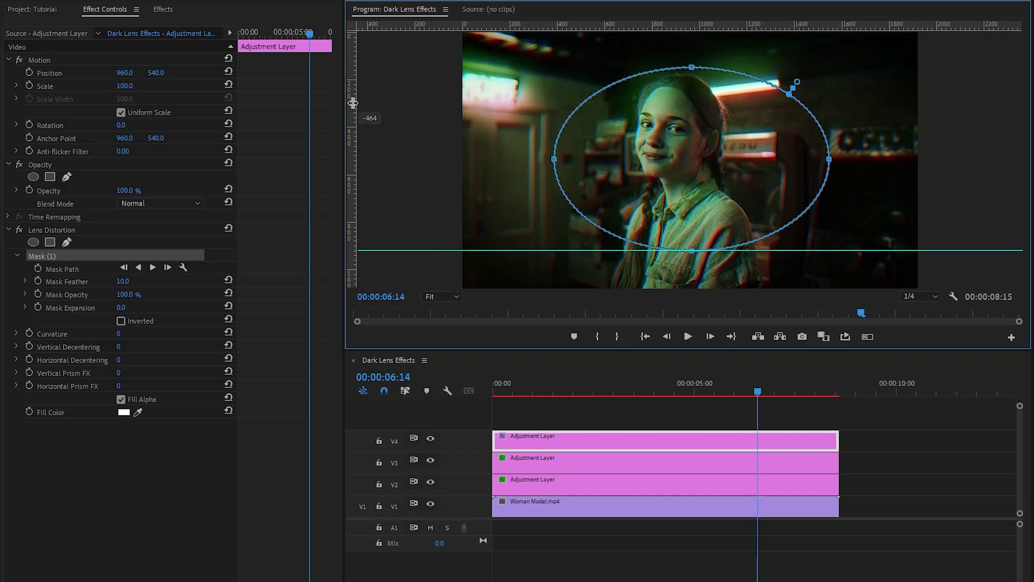
left_click_drag(406, 251, 398, 28)
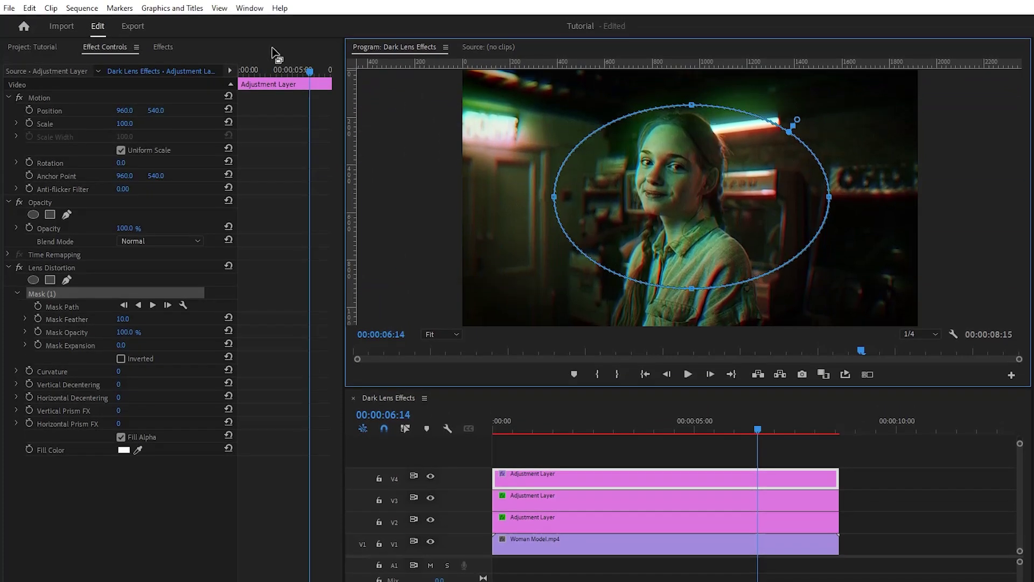
Hide the Program Monitor rulers and set the Mask Feather to 250
left_click(220, 9)
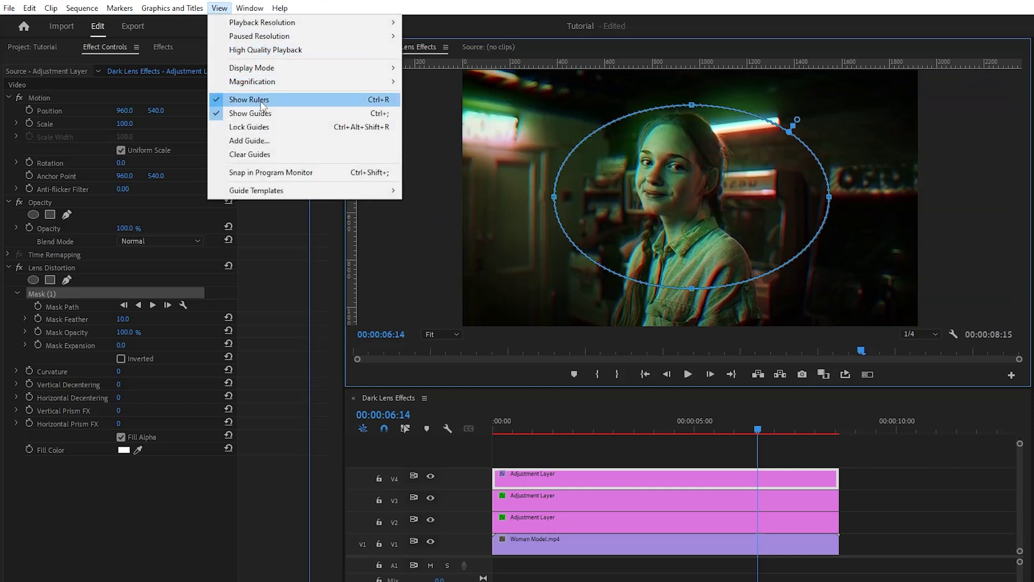
left_click(293, 100)
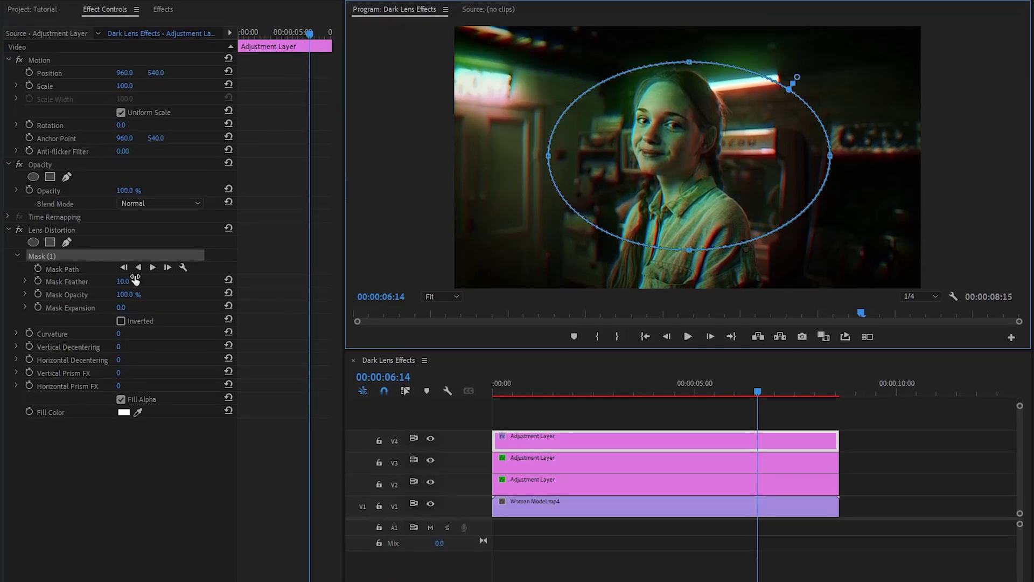
left_click(75, 282)
left_click(125, 281)
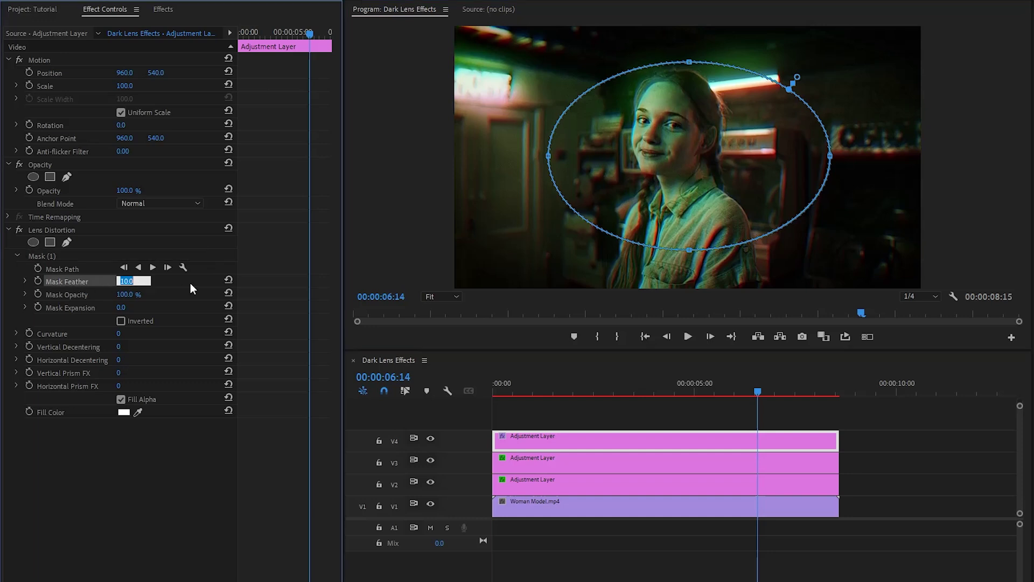
type("250")
key("Return")
Set the Mask Opacity to 97% and Mask Expansion to 6
left_click(57, 293)
left_click(129, 294)
type("97")
key("Return")
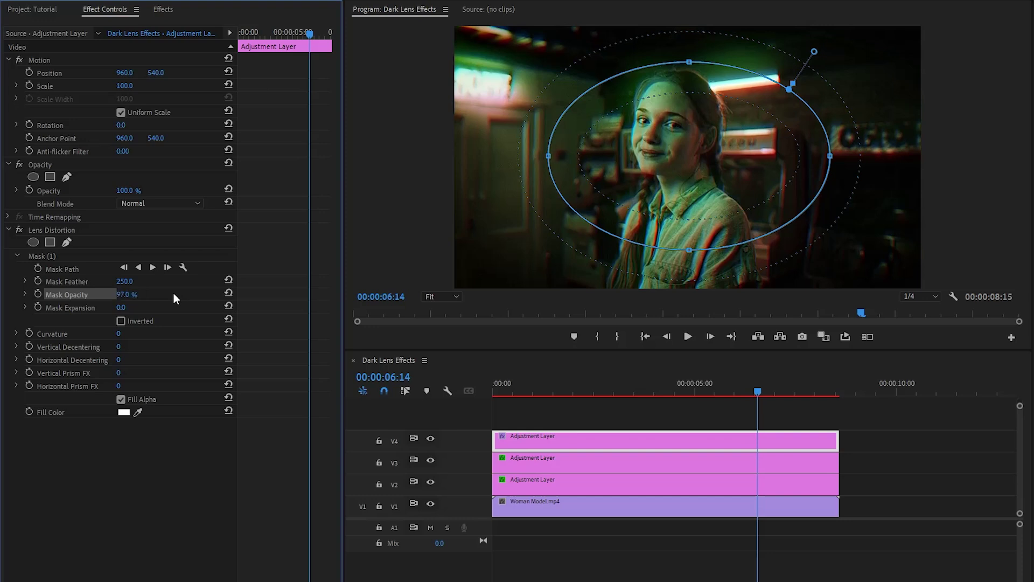
left_click(64, 310)
left_click(122, 307)
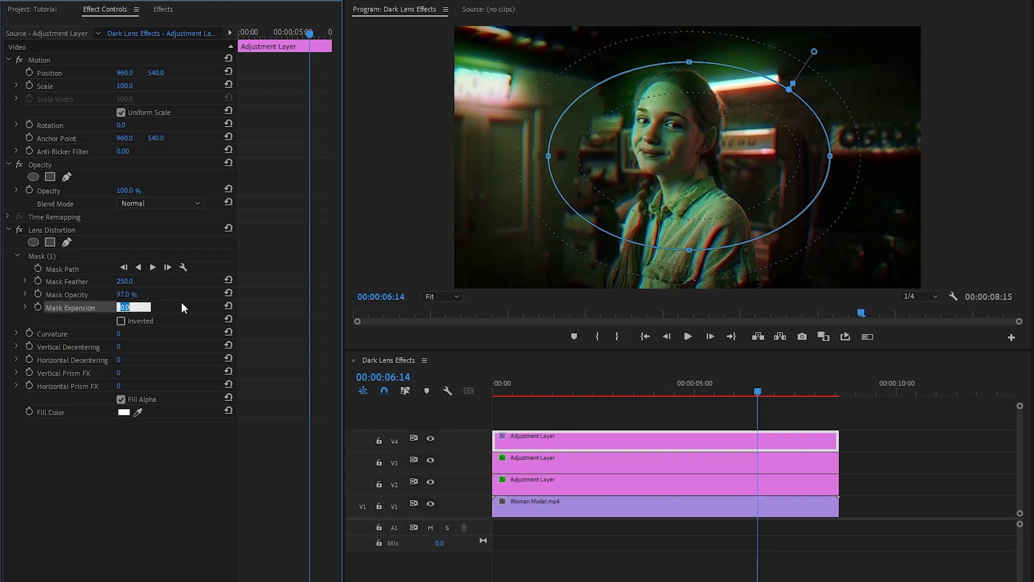
type("6")
key("Return")
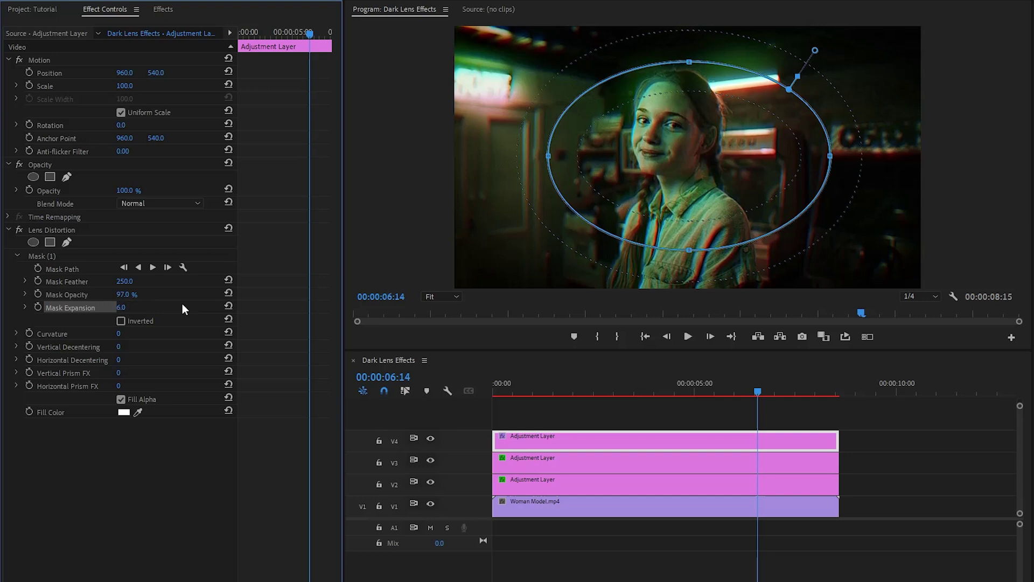
Invert the mask and set the Lens Distortion Curvature to -70
left_click(122, 321)
left_click(60, 333)
left_click(120, 334)
type("-70")
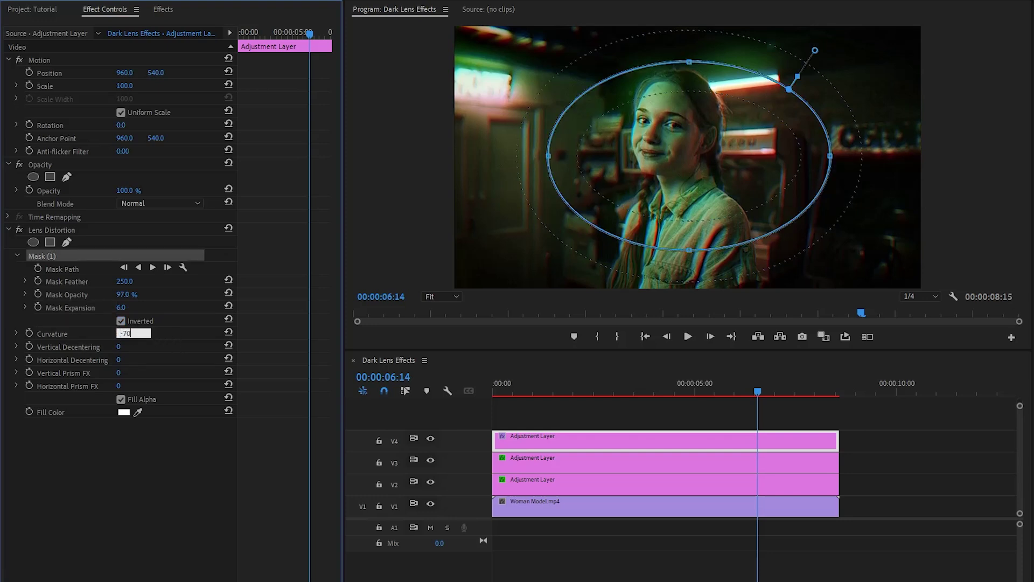
key("Return")
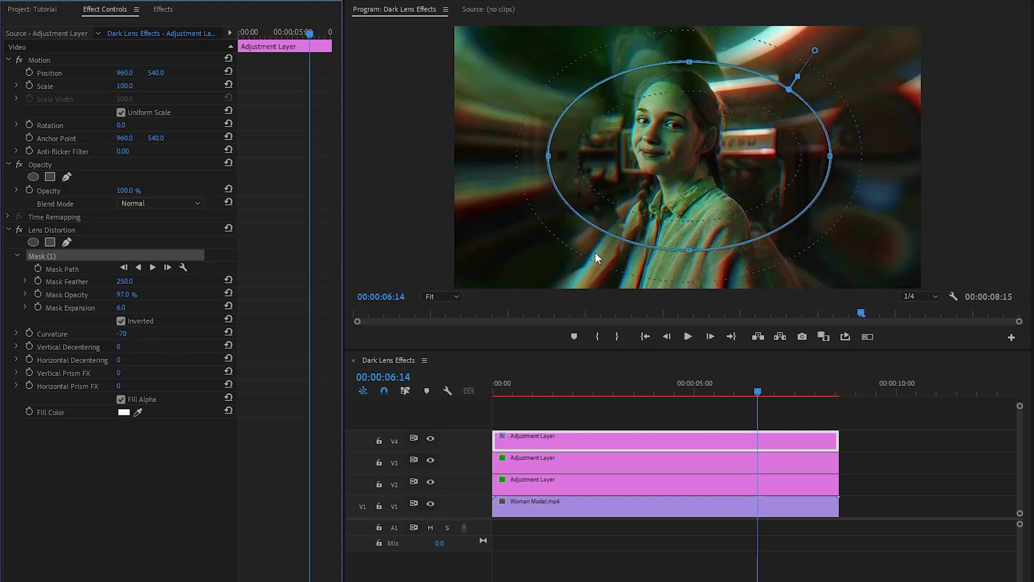
Set Vertical Decentering to -26 and Horizontal Decentering to -7
left_click(118, 347)
type("-26")
key("Return")
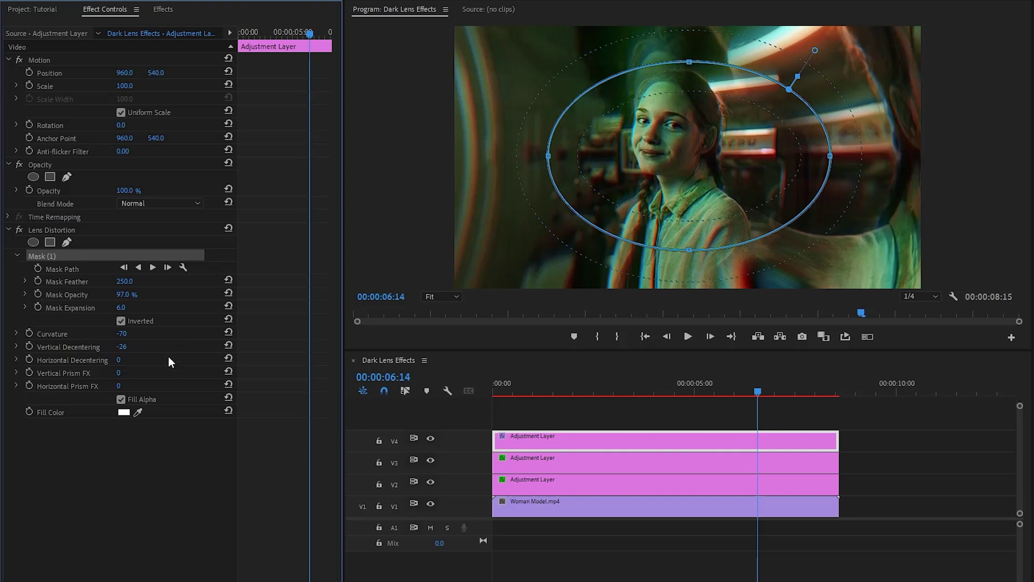
left_click(119, 361)
type("-7")
key("Return")
Set both Vertical and Horizontal Prism FX to 30 and deselect the mask
left_click(119, 373)
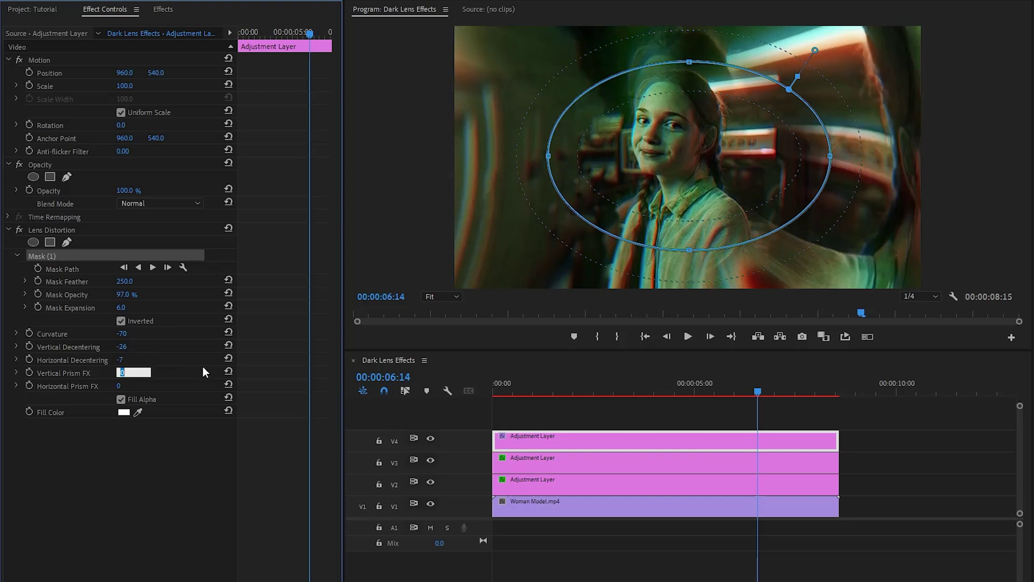
type("30")
key("Return")
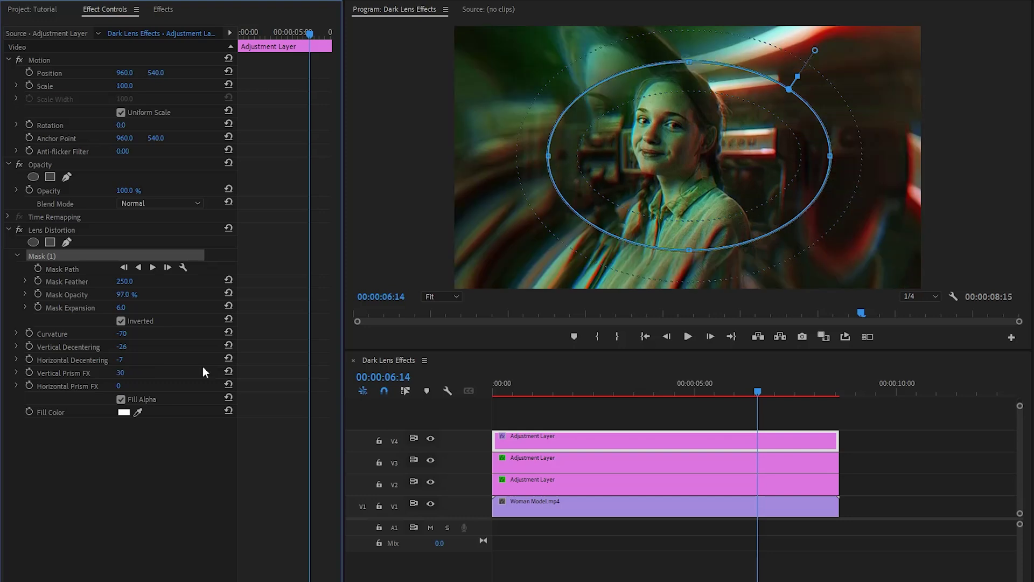
left_click(122, 385)
type("30")
key("Return")
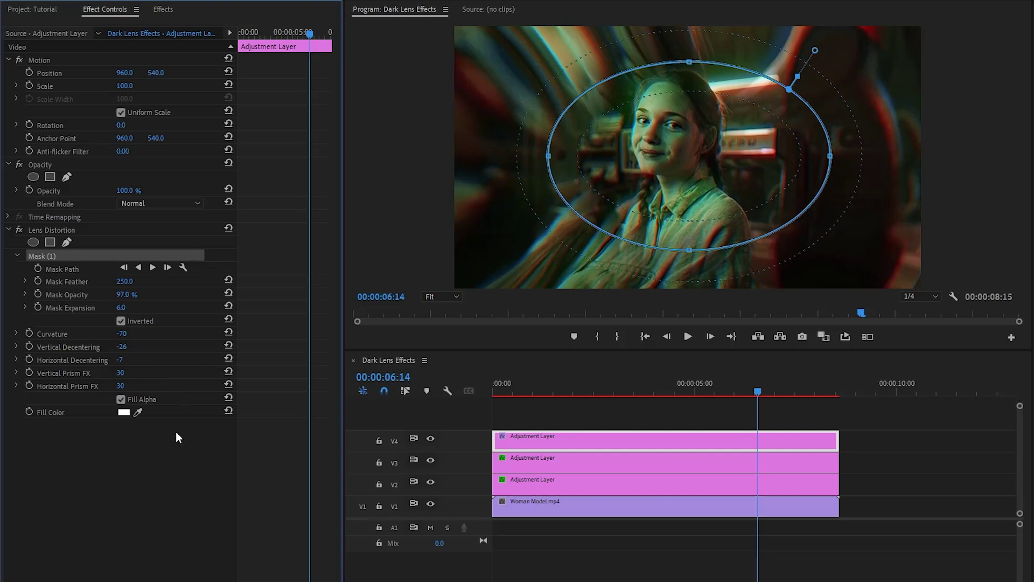
left_click(170, 463)
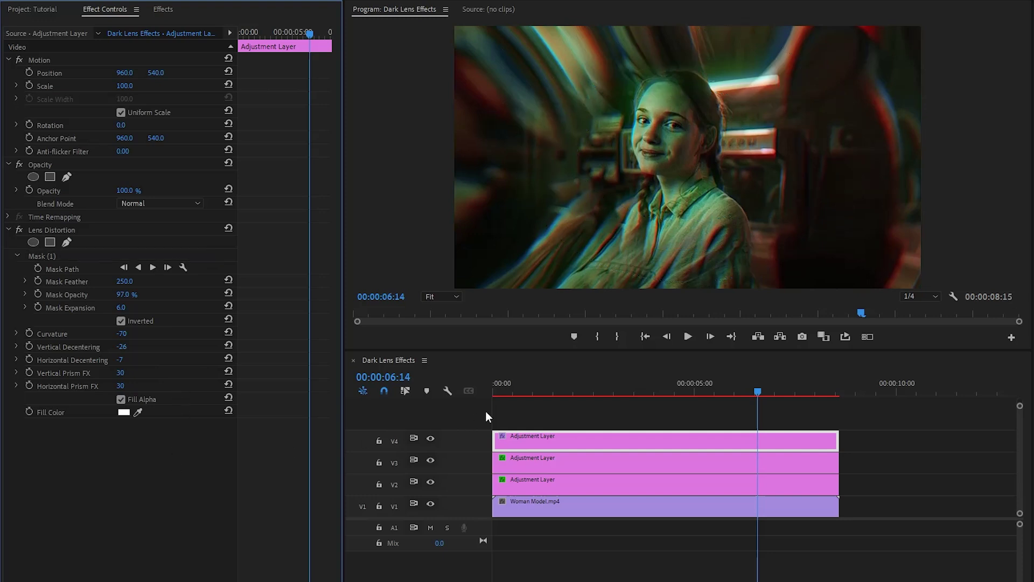
Play the sequence from 00:00 to 00:00:08:01 to review the warped green-red fringed edges
left_click_drag(539, 393, 490, 398)
left_click(571, 423)
key("space")
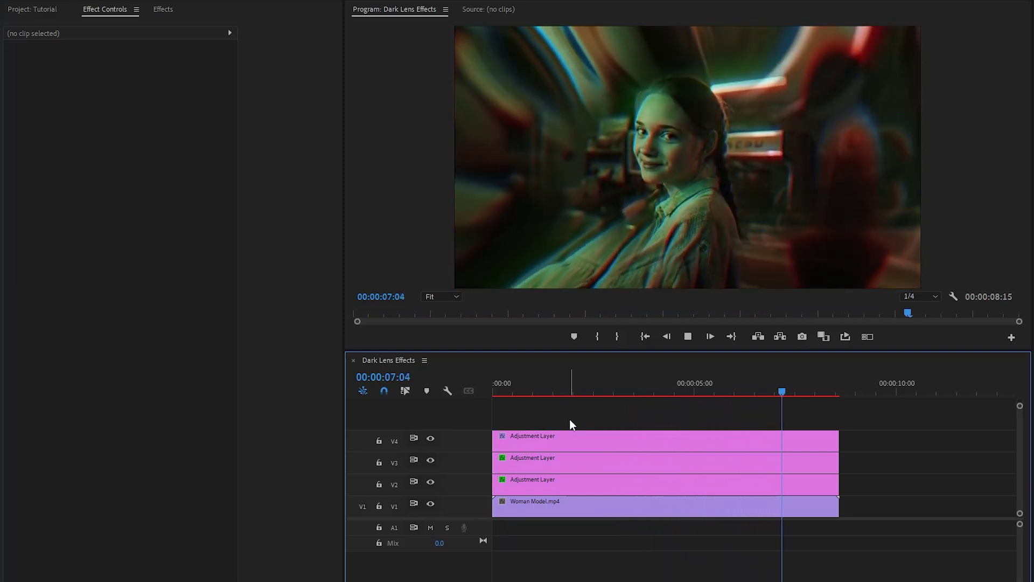
key("space")
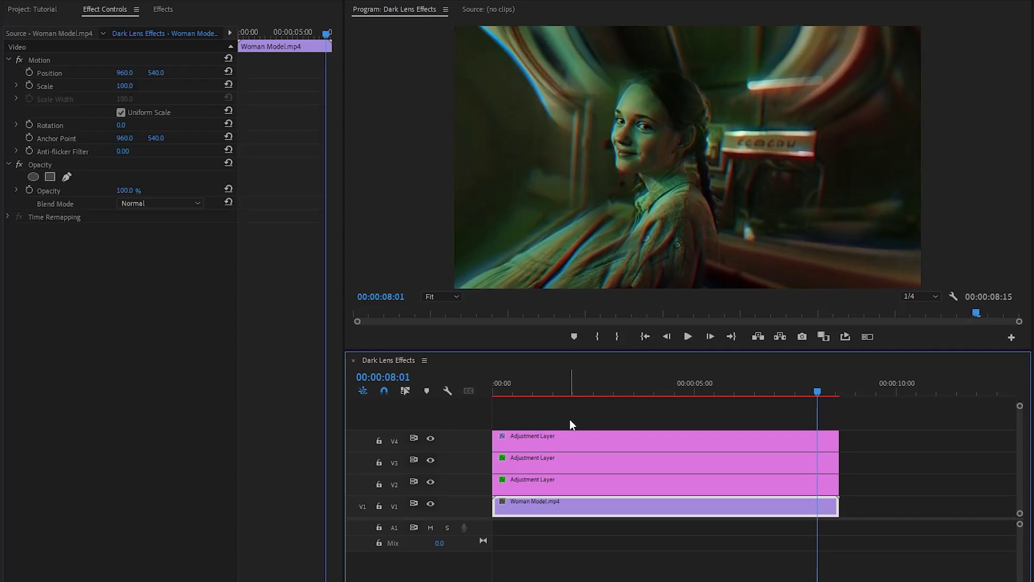
left_click(570, 420)
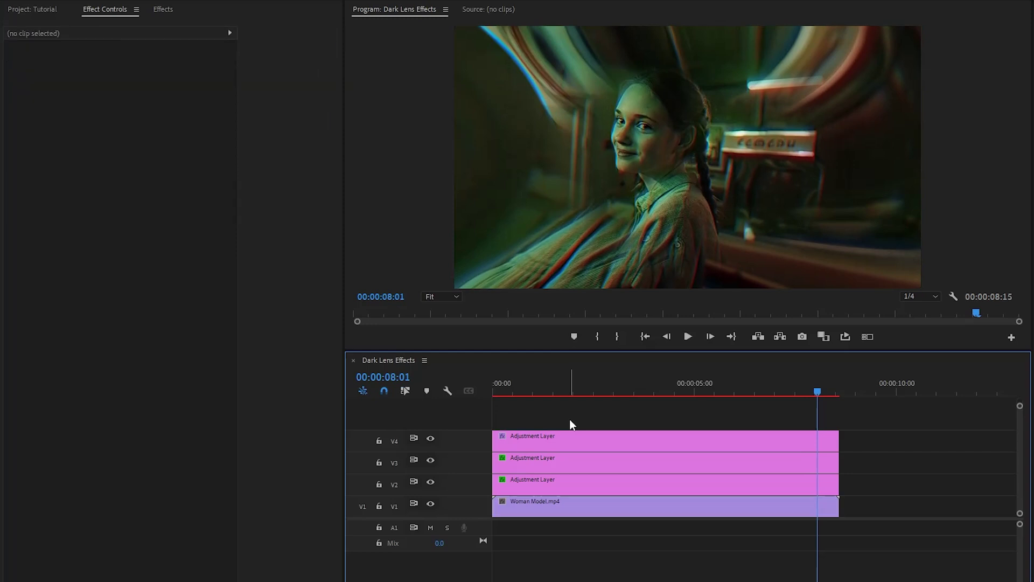